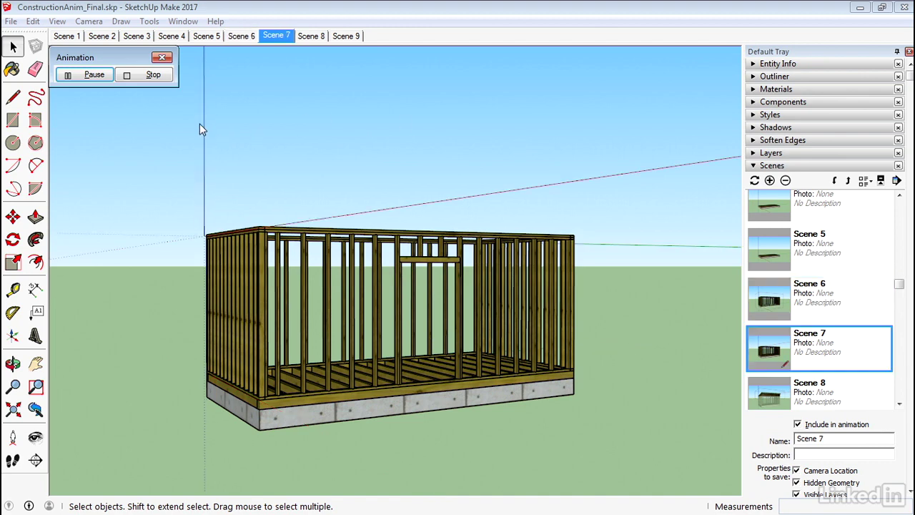
Step: Stop the scene animation and minimize the finished construction model
{"action": "left_click", "coordinate": [137, 74]}
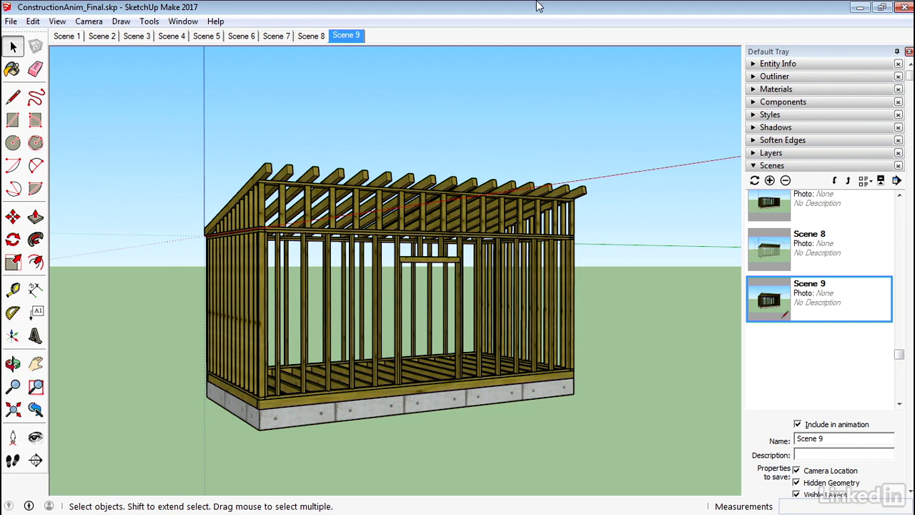
{"action": "left_click", "coordinate": [860, 7]}
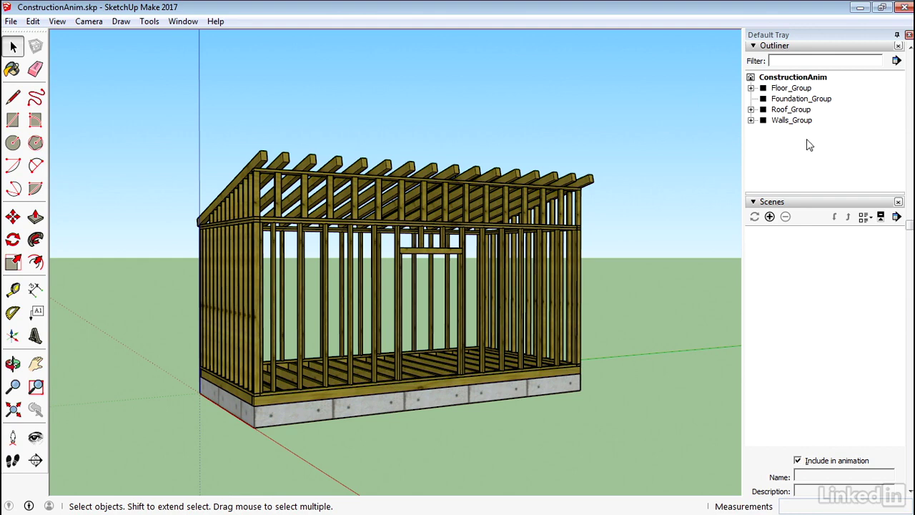
Step: Select the roof, walls, floor and foundation groups one after another to examine which part of the shed each contains
{"action": "left_click", "coordinate": [792, 111]}
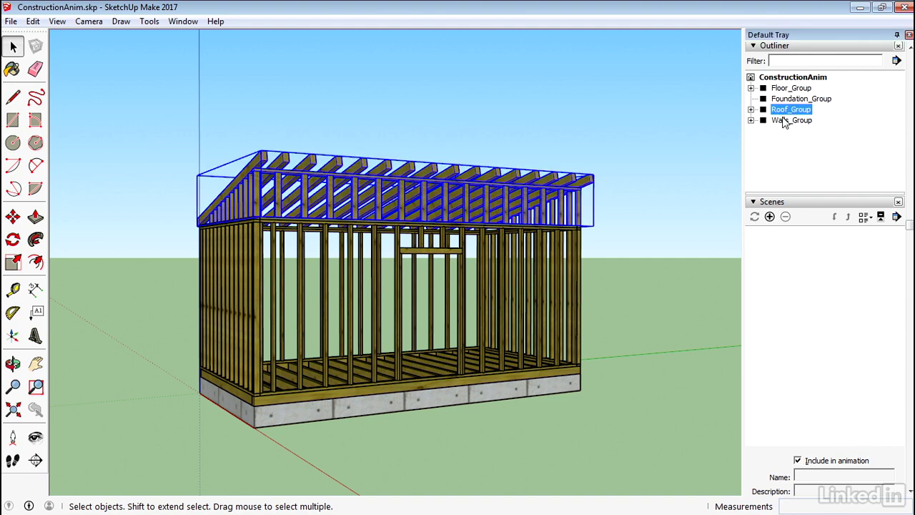
{"action": "left_click", "coordinate": [786, 121]}
{"action": "left_click", "coordinate": [792, 88]}
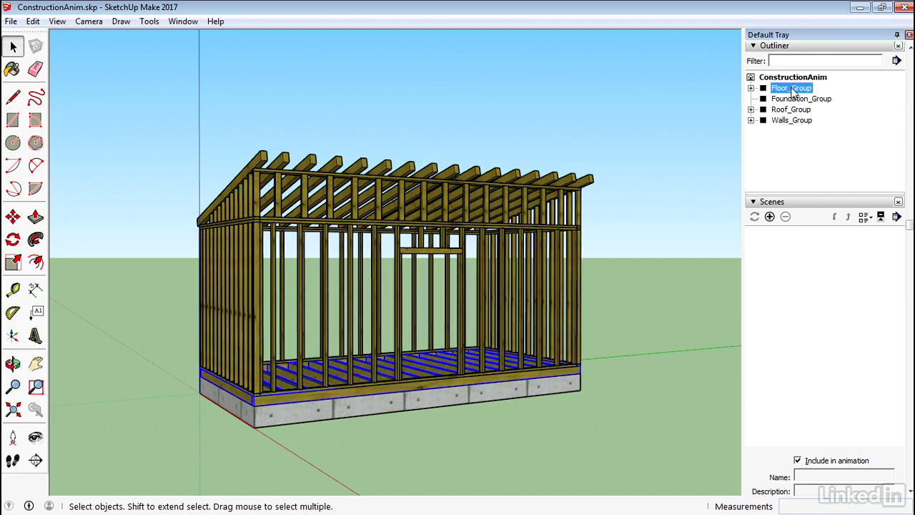
{"action": "left_click", "coordinate": [795, 99]}
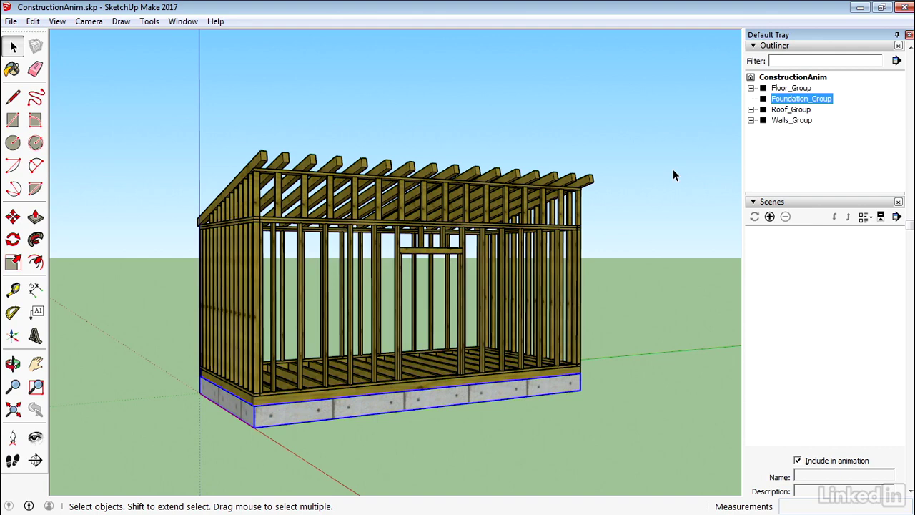
Step: Place a section plane on the end face of the foundation, outside any group
{"action": "left_click", "coordinate": [183, 21]}
{"action": "mouse_move", "coordinate": [147, 22]}
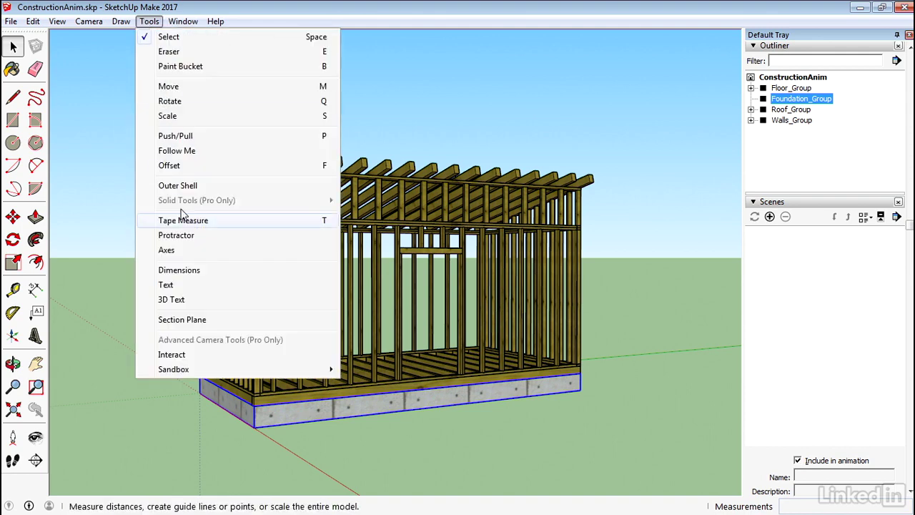
{"action": "left_click", "coordinate": [187, 321]}
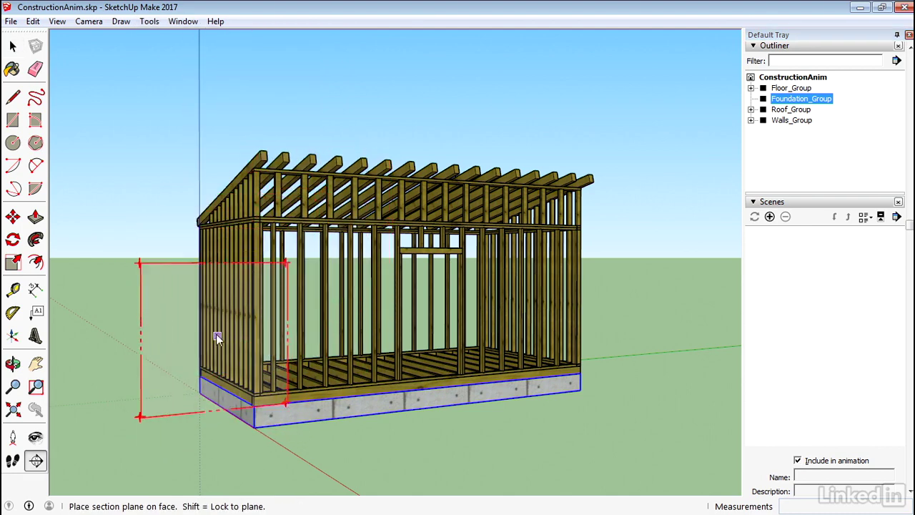
{"action": "left_click", "coordinate": [229, 400]}
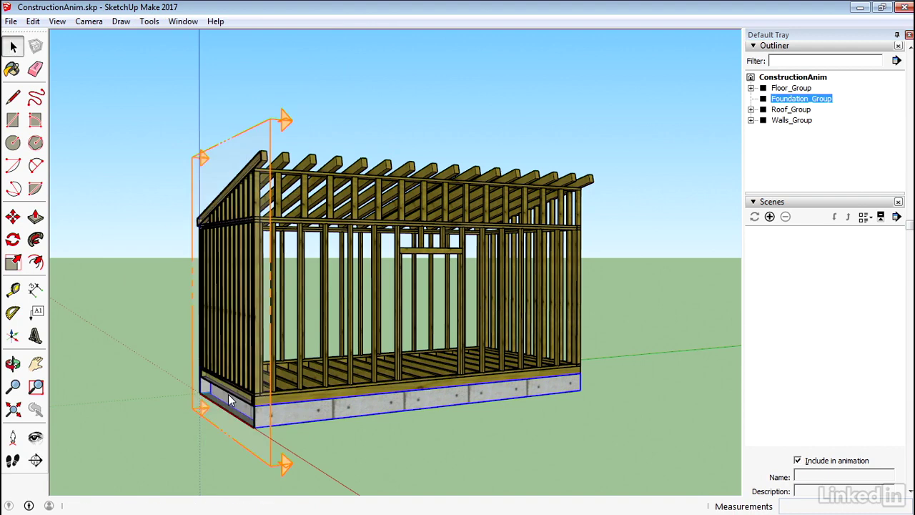
Step: Move the section plane about 1' 1" outward from the shed along the green axis and delete it
{"action": "left_click", "coordinate": [271, 458]}
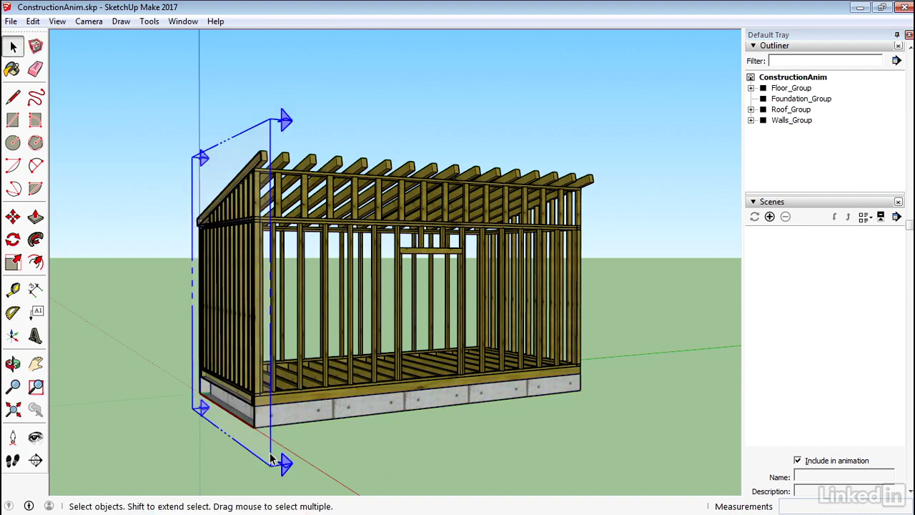
{"action": "key", "text": "m"}
{"action": "left_click", "coordinate": [272, 457]}
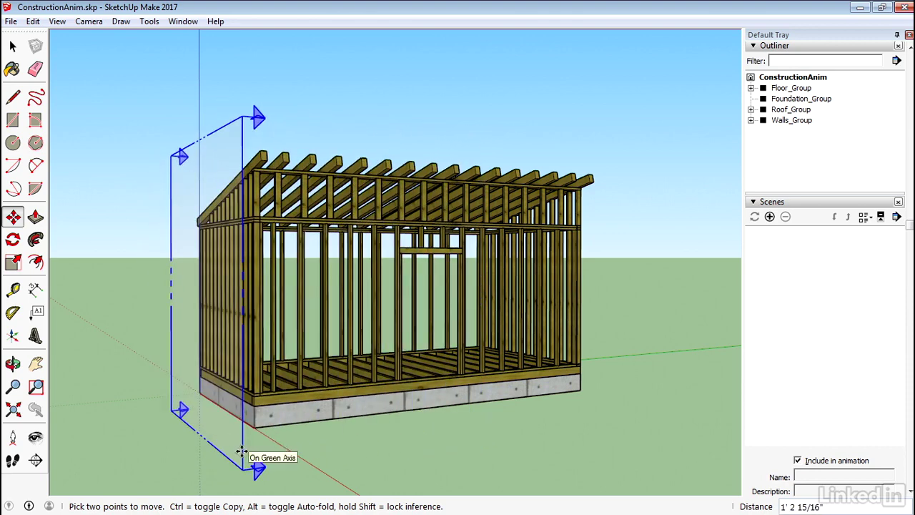
{"action": "left_click", "coordinate": [245, 447]}
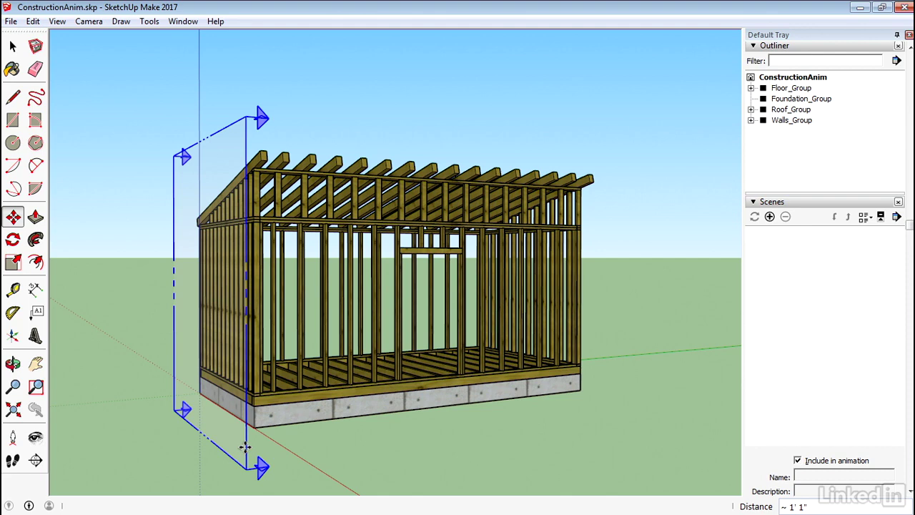
{"action": "key", "text": "space"}
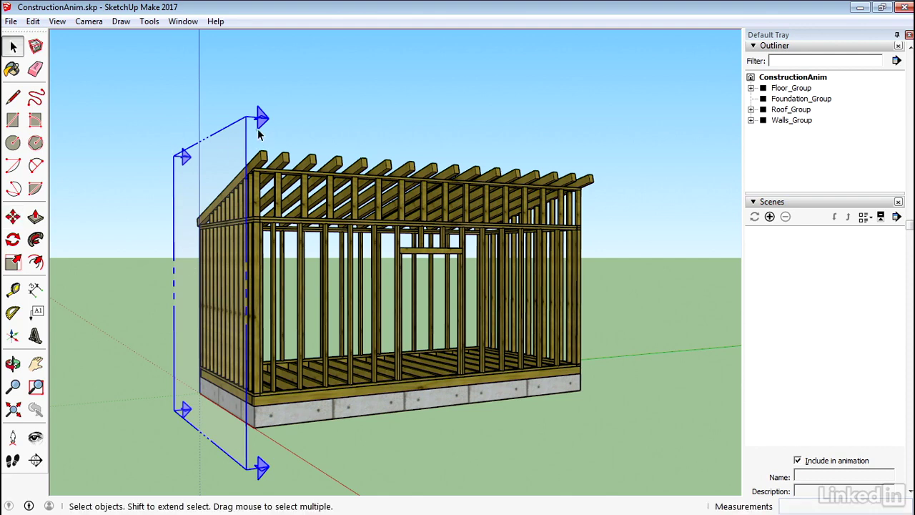
{"action": "key", "text": "Delete"}
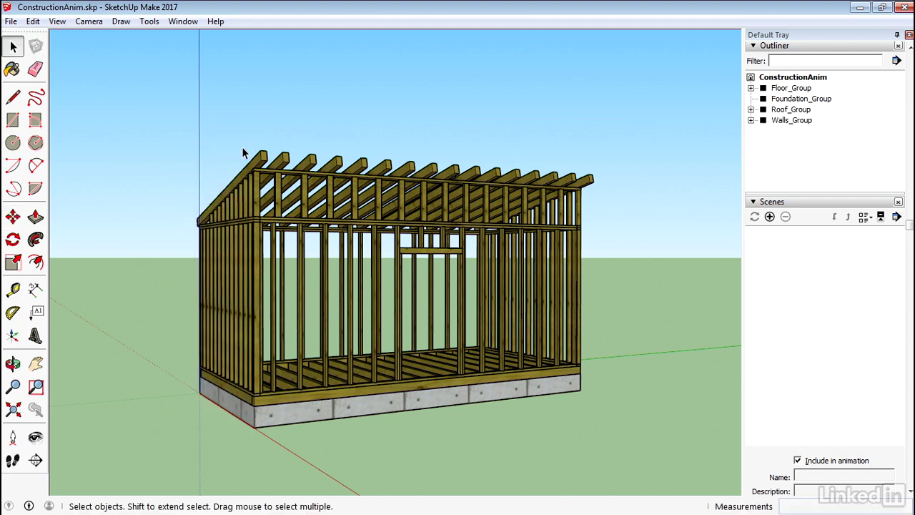
Step: Open the foundation group for editing and place a section plane on its near end face
{"action": "left_click", "coordinate": [319, 413]}
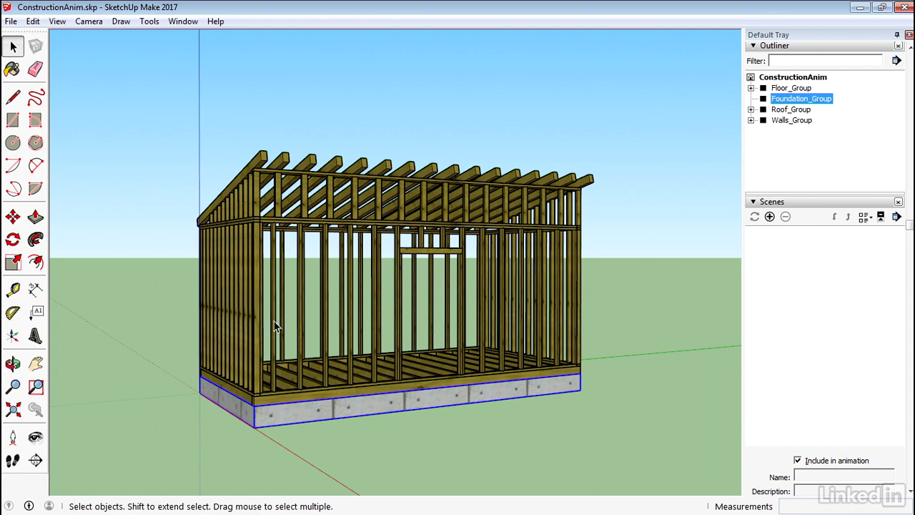
{"action": "double_click", "coordinate": [309, 413]}
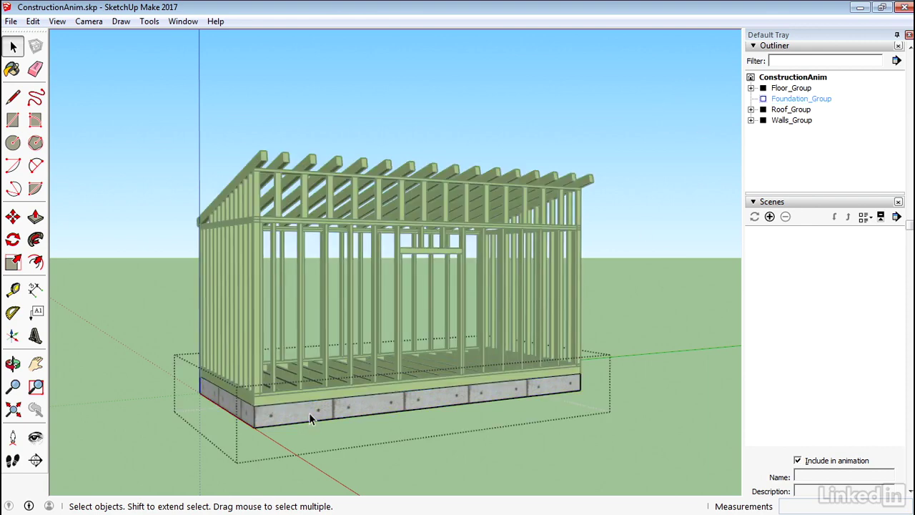
{"action": "left_click", "coordinate": [149, 20]}
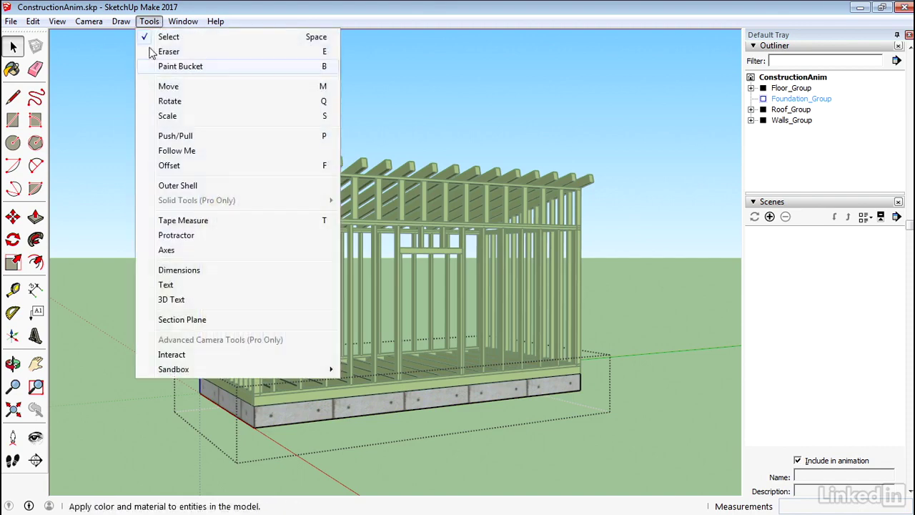
{"action": "left_click", "coordinate": [172, 320]}
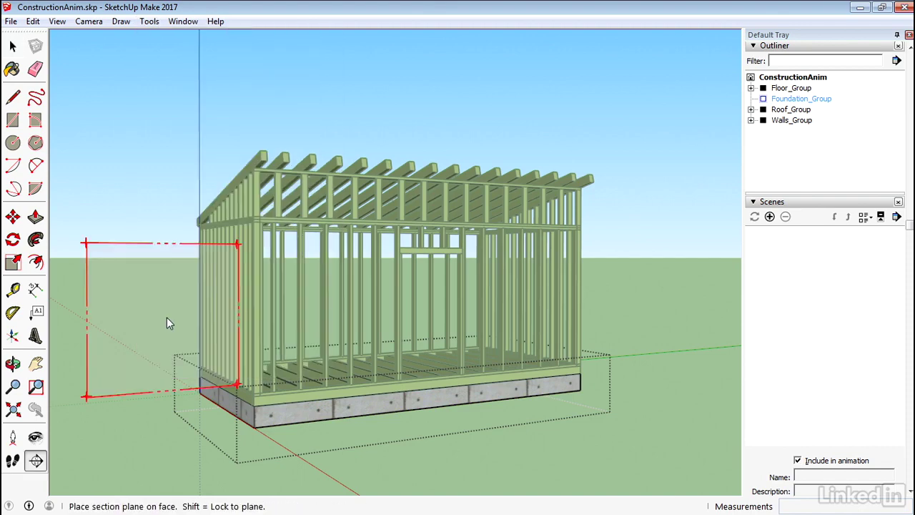
{"action": "left_click", "coordinate": [240, 417]}
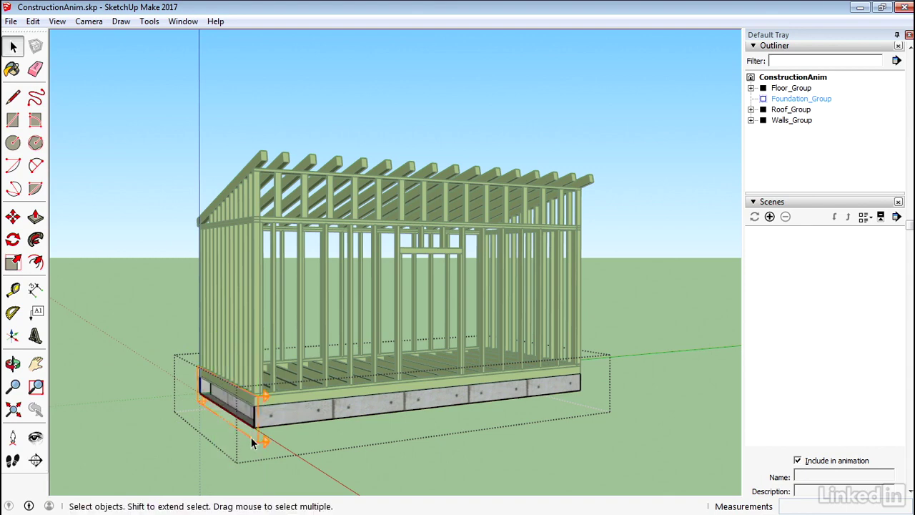
Step: Move the foundation's section plane about 2' 7" inward along the green axis
{"action": "left_click", "coordinate": [259, 434]}
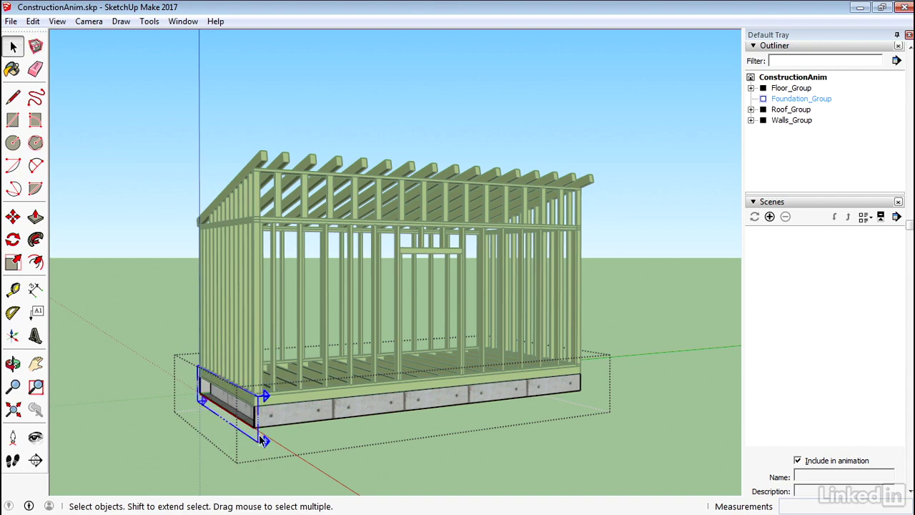
{"action": "key", "text": "m"}
{"action": "left_click", "coordinate": [259, 435]}
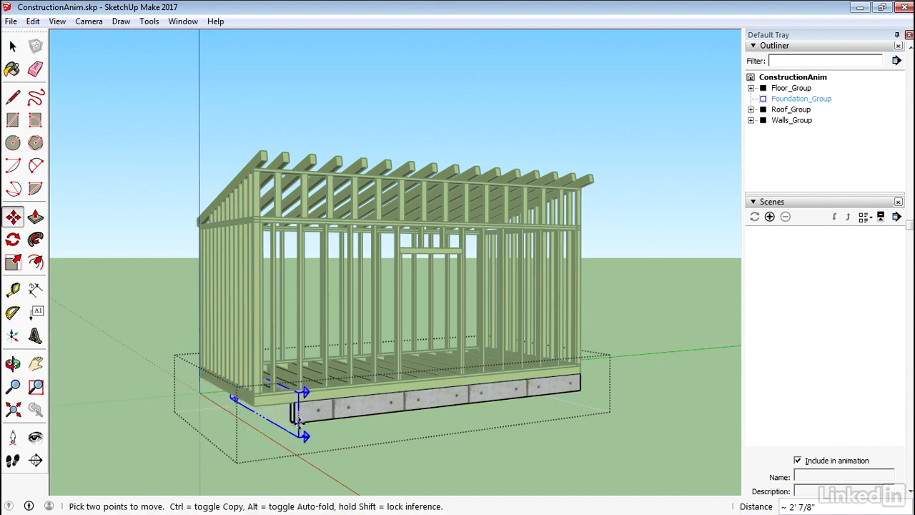
{"action": "left_click", "coordinate": [311, 419]}
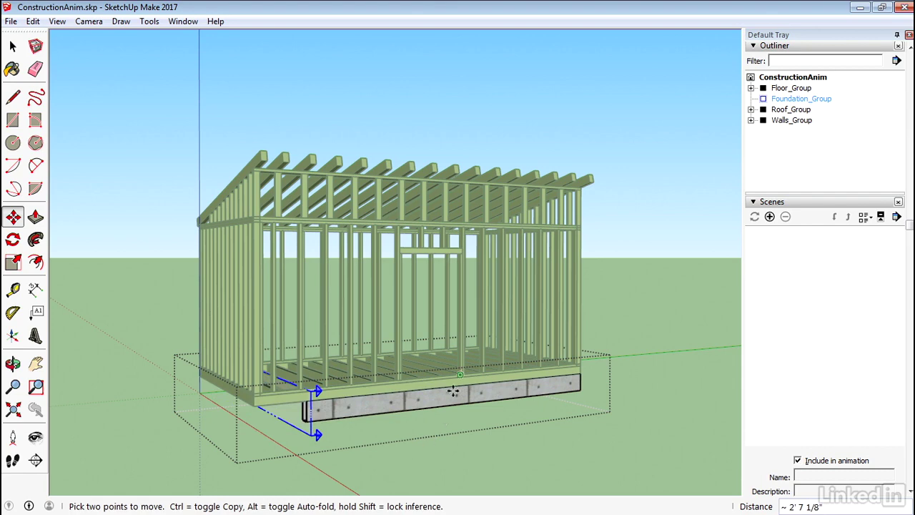
Step: Hide Floor_Group, Roof_Group and Walls_Group so only the foundation is displayed
{"action": "left_click", "coordinate": [777, 89]}
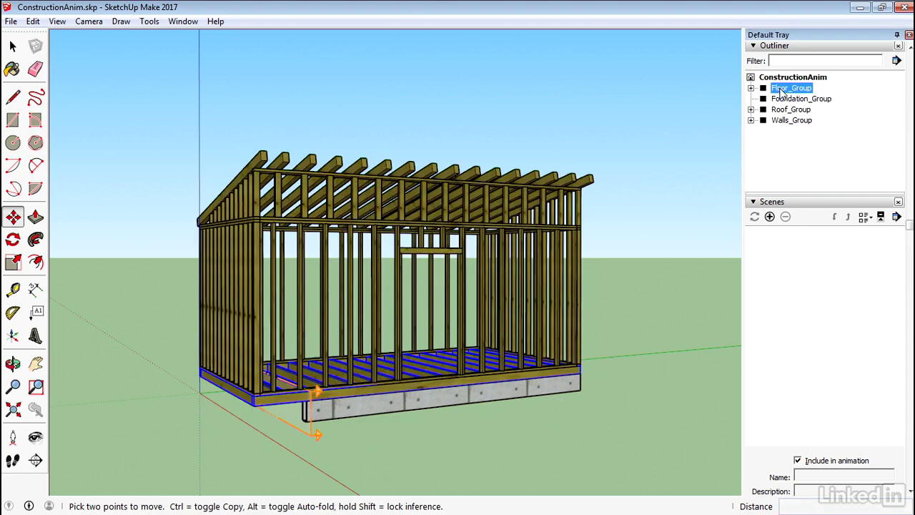
{"action": "left_click", "coordinate": [786, 110], "text": "ctrl"}
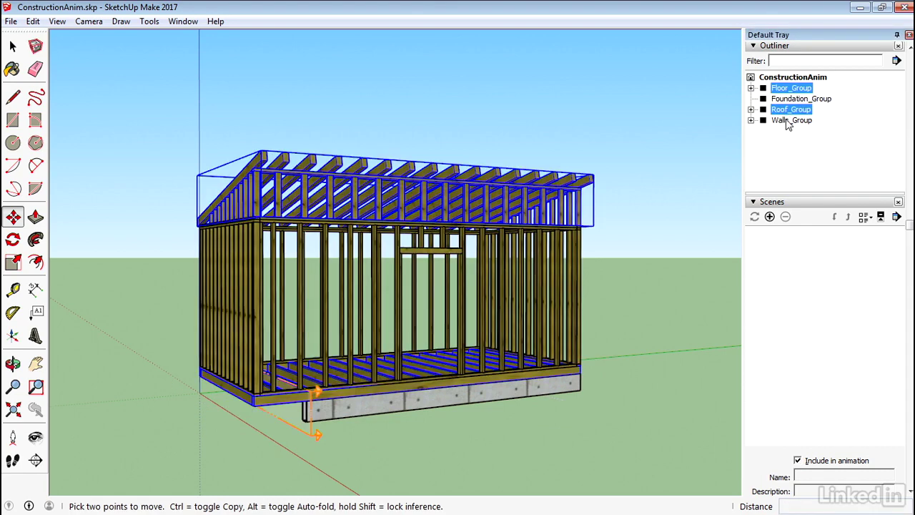
{"action": "left_click", "coordinate": [787, 120], "text": "ctrl"}
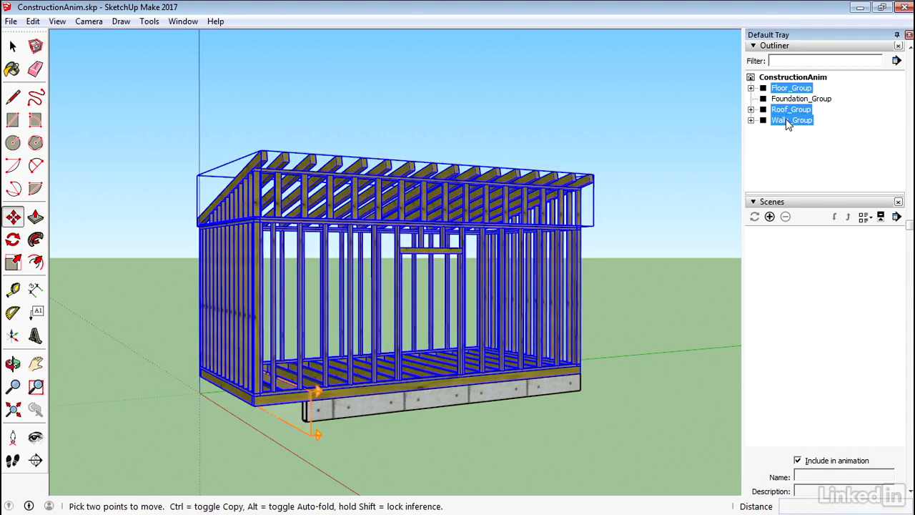
{"action": "right_click", "coordinate": [785, 120]}
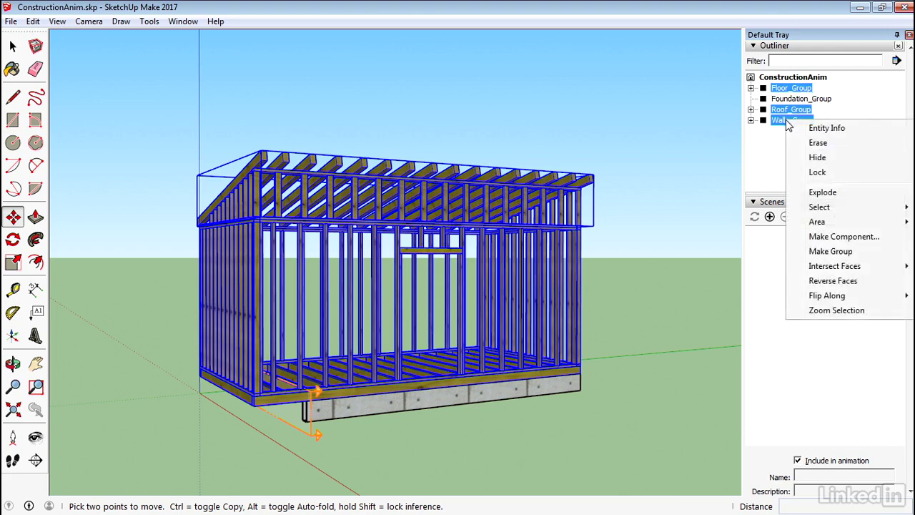
{"action": "left_click", "coordinate": [816, 157]}
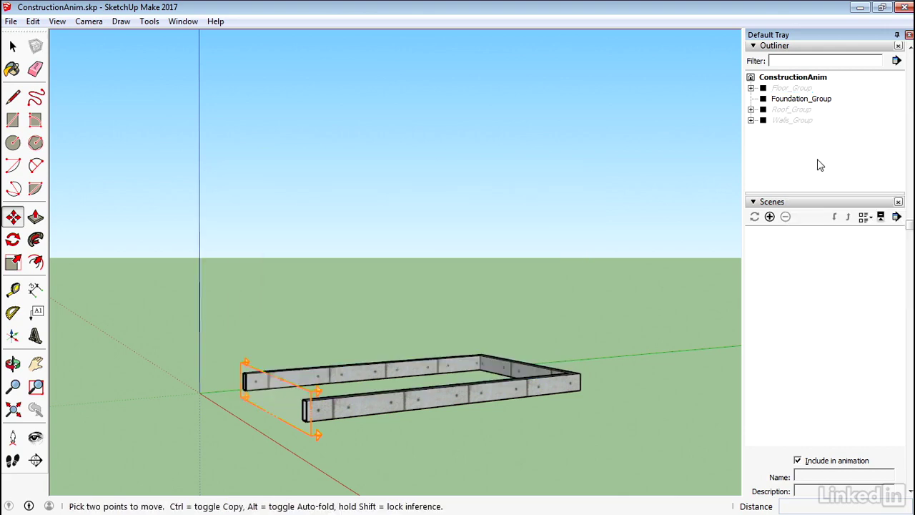
Step: Reopen the foundation group and move its section plane along the green axis to the far end, about 20' 10", cutting away the whole foundation
{"action": "left_click", "coordinate": [790, 100]}
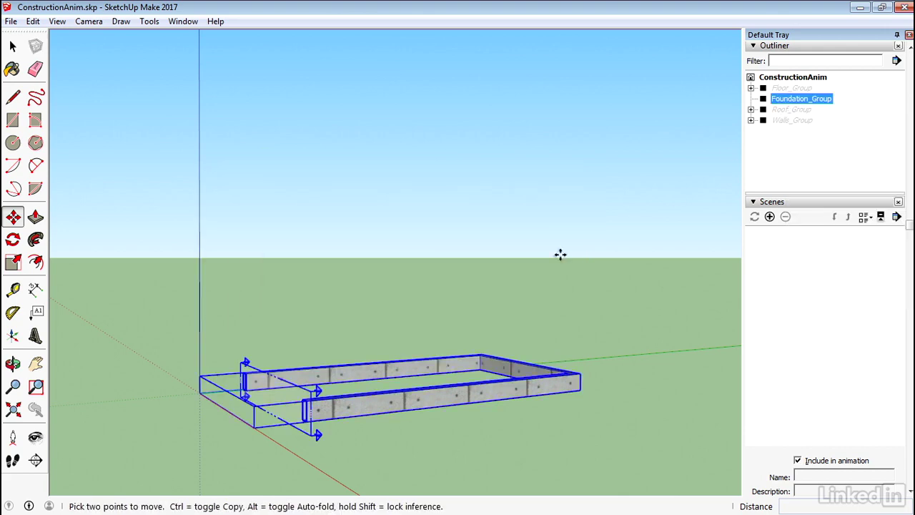
{"action": "key", "text": "space"}
{"action": "double_click", "coordinate": [365, 405]}
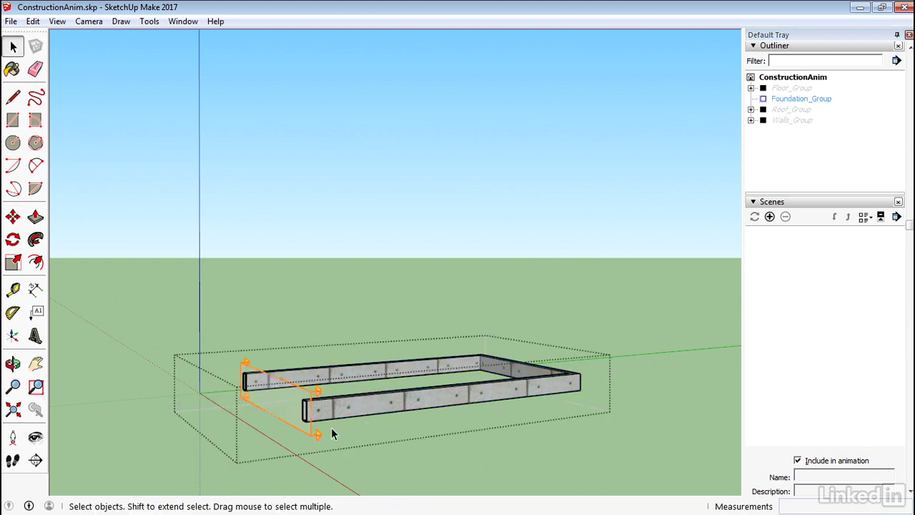
{"action": "left_click", "coordinate": [311, 436]}
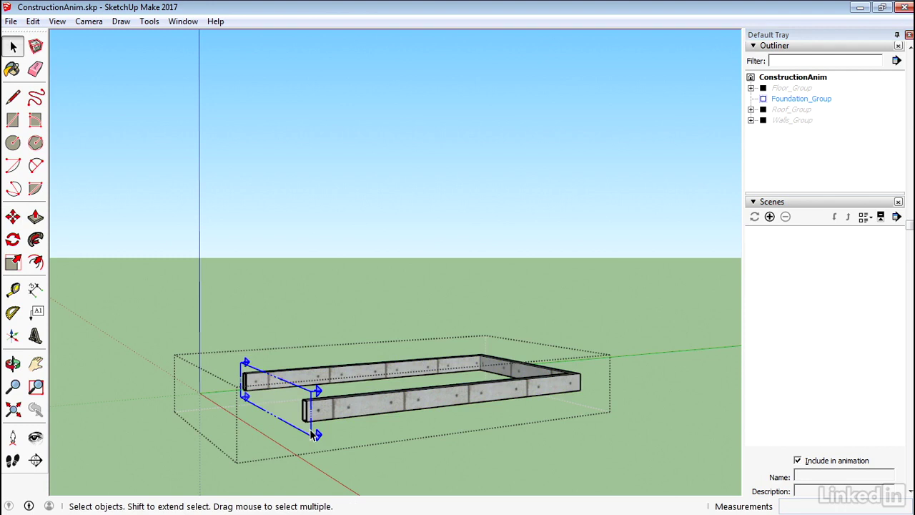
{"action": "key", "text": "m"}
{"action": "left_click", "coordinate": [309, 427]}
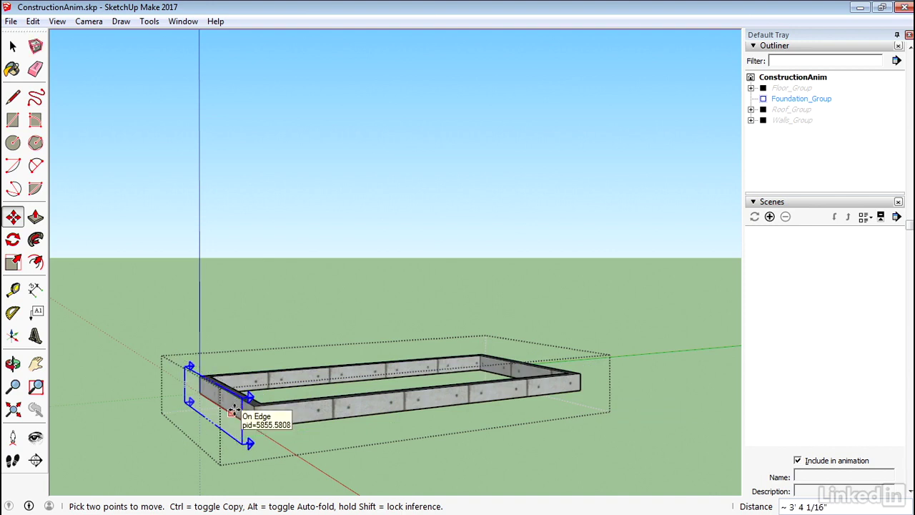
{"action": "left_click", "coordinate": [242, 432]}
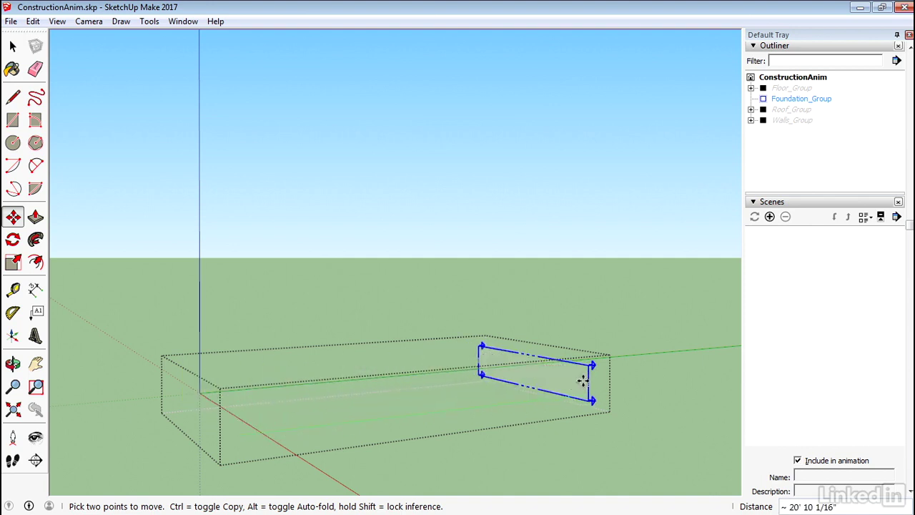
{"action": "left_click", "coordinate": [583, 381]}
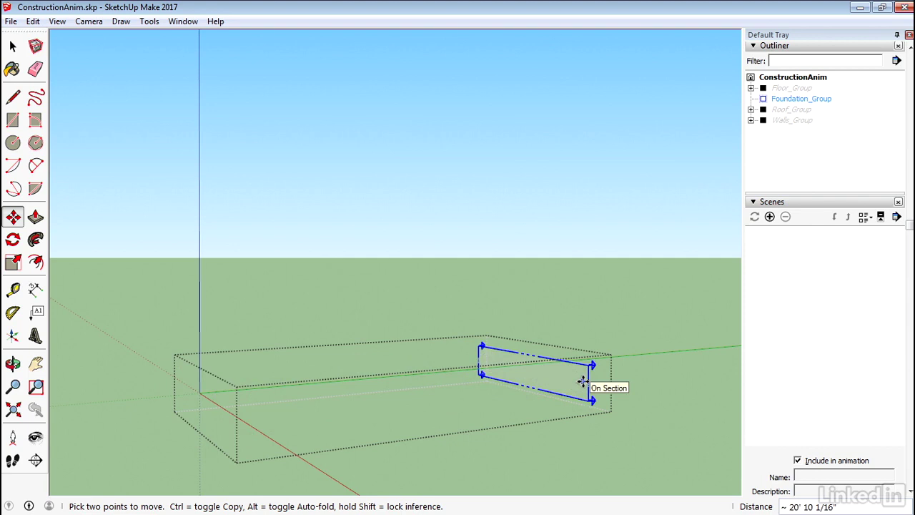
Step: Add two scenes to the model with the foundation's section plane at the far end
{"action": "left_click", "coordinate": [769, 217]}
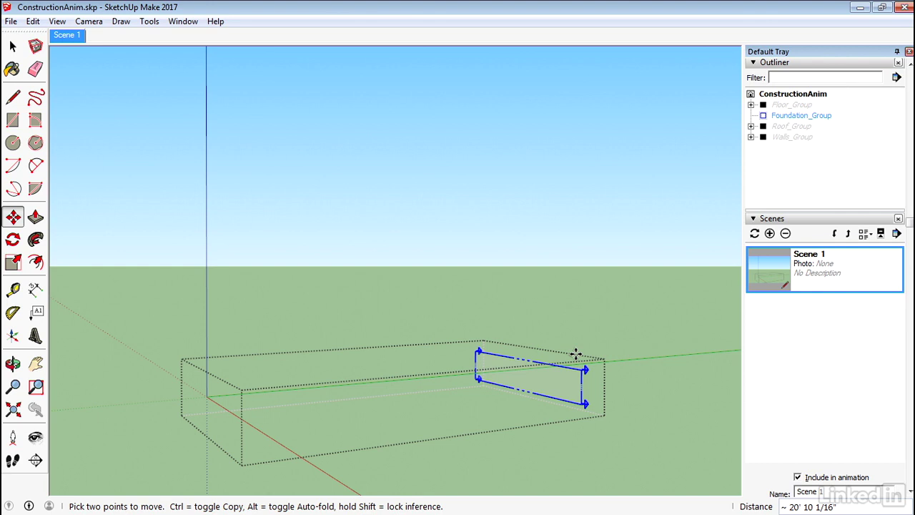
{"action": "left_click", "coordinate": [770, 234]}
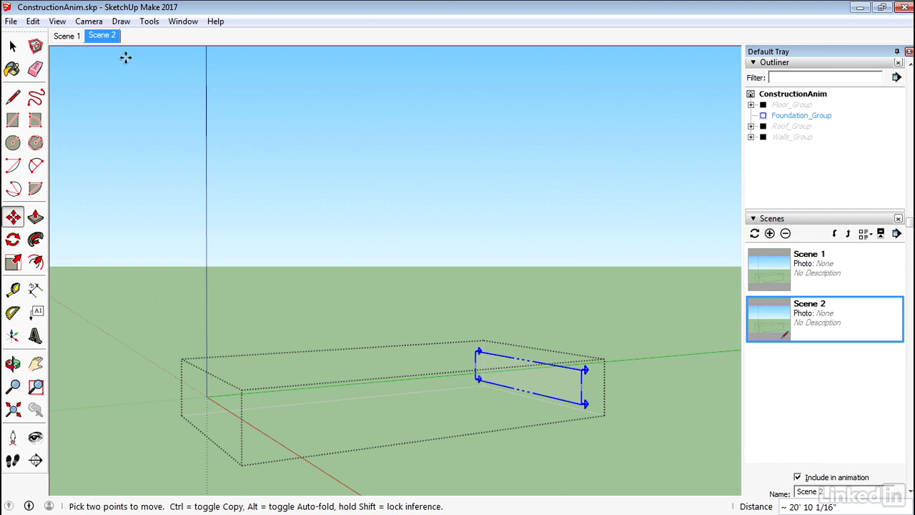
Step: Place a second section plane in the foundation group, locked perpendicular to the green axis, near the foundation's front end
{"action": "left_click", "coordinate": [150, 21]}
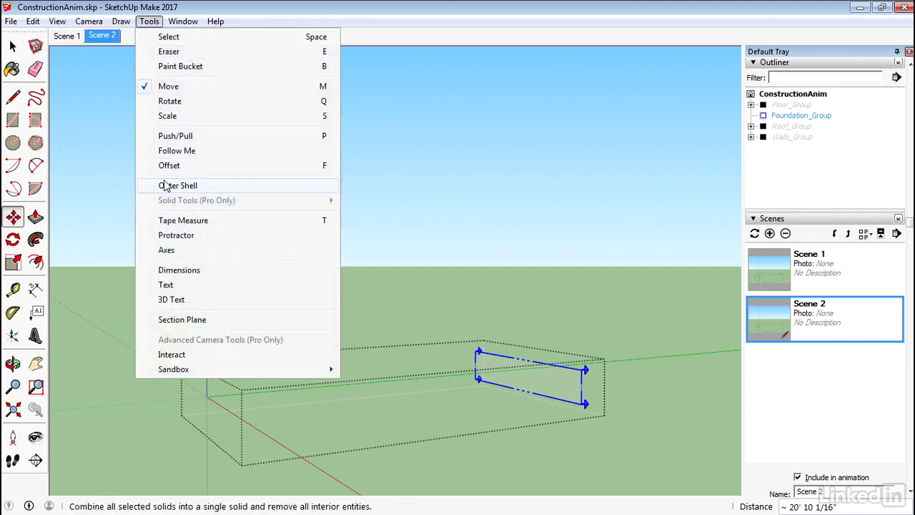
{"action": "left_click", "coordinate": [177, 321]}
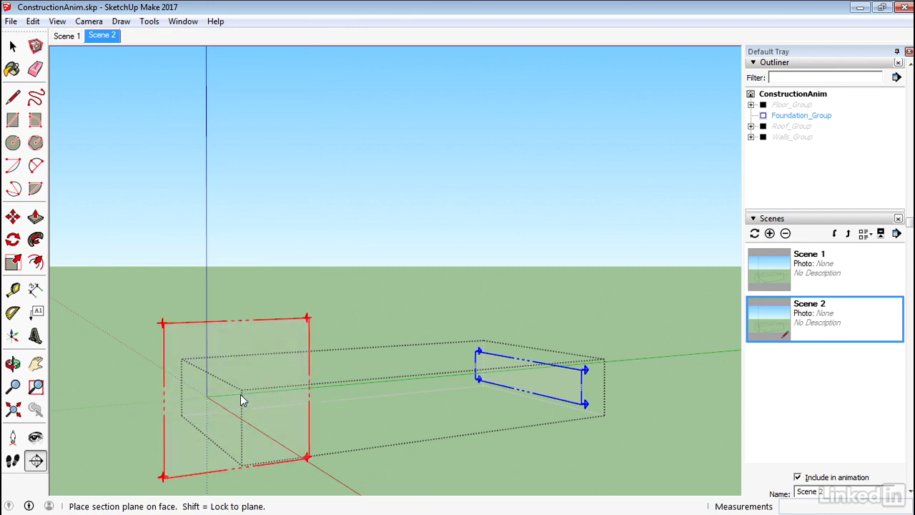
{"action": "key", "text": "shift"}
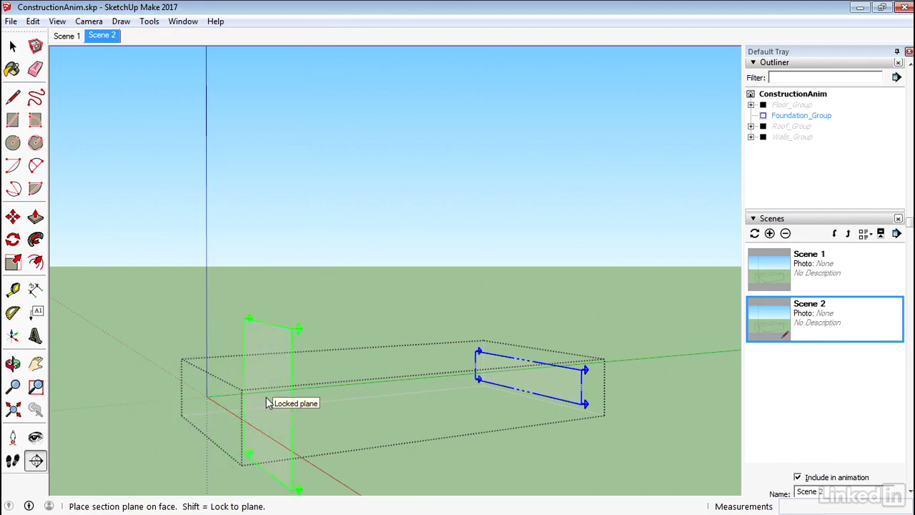
{"action": "left_click", "coordinate": [266, 403]}
{"action": "key", "text": "m"}
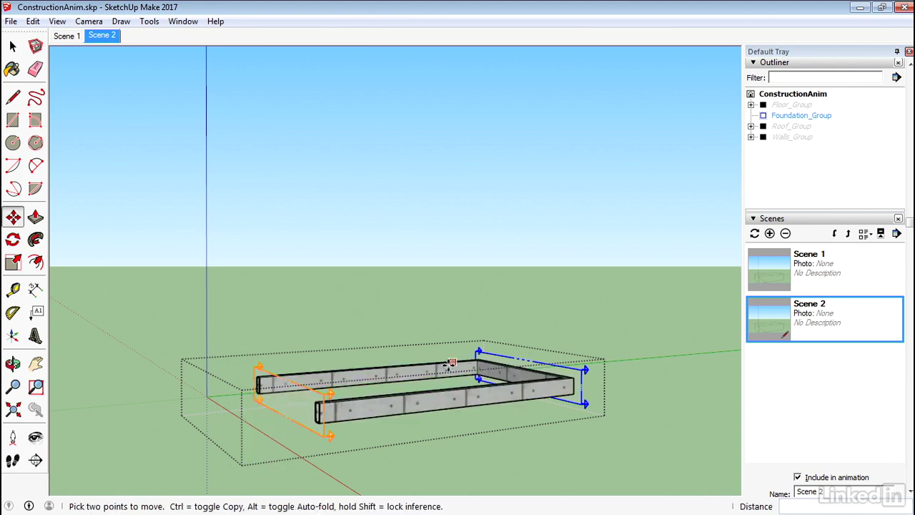
{"action": "key", "text": "space"}
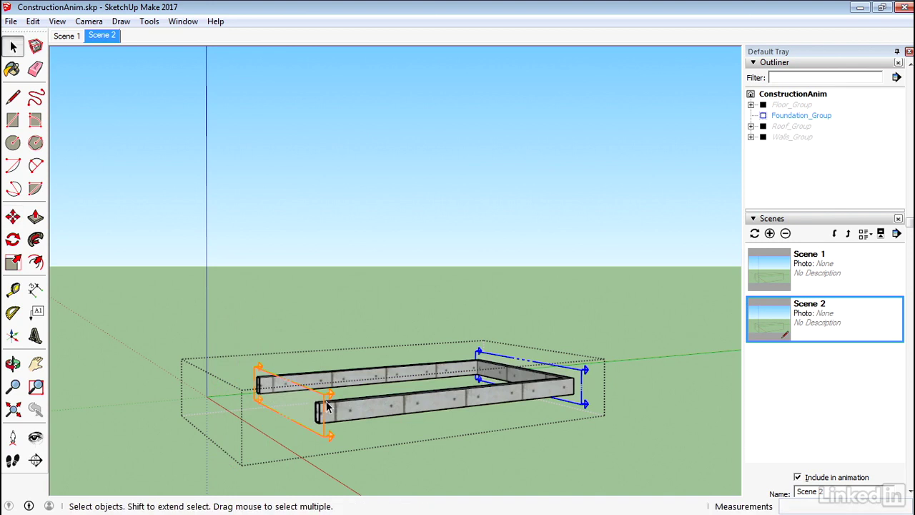
Step: Check the Active Cut setting of the foundation's far and near section planes
{"action": "left_click", "coordinate": [325, 404]}
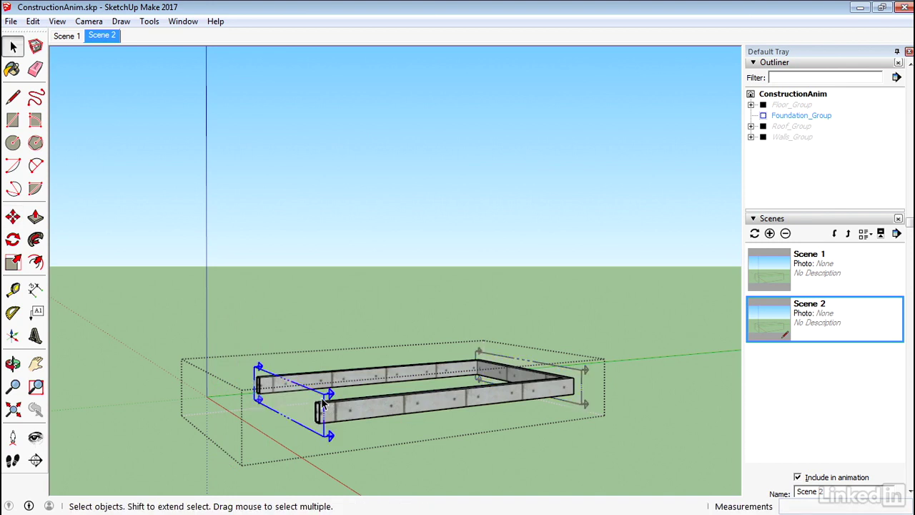
{"action": "left_click", "coordinate": [570, 371]}
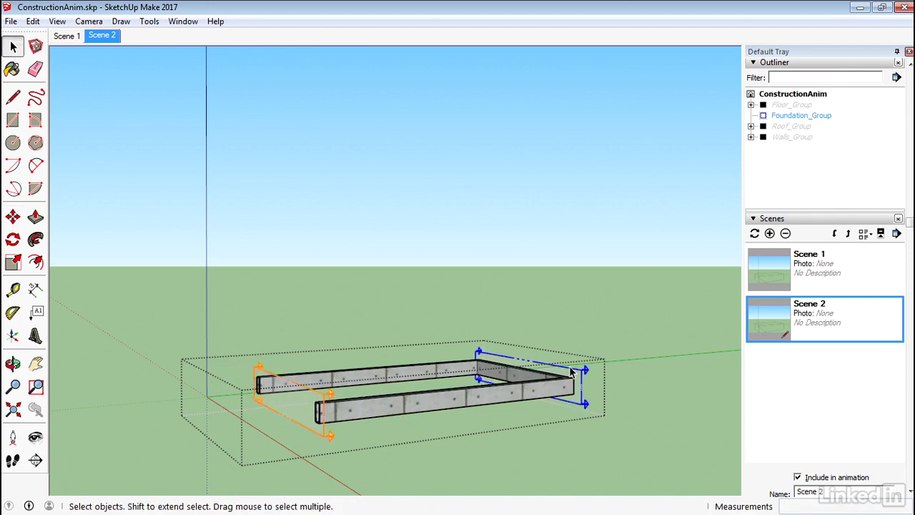
{"action": "right_click", "coordinate": [571, 371]}
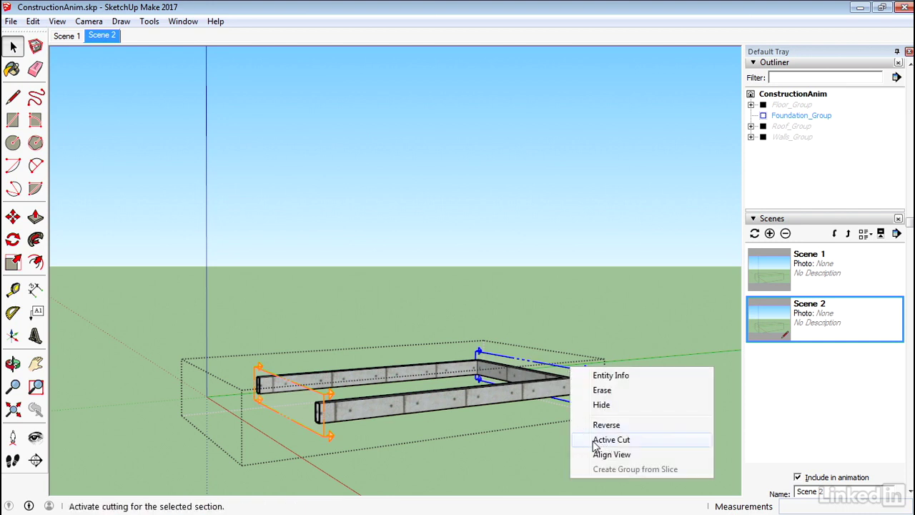
{"action": "left_click", "coordinate": [326, 429]}
{"action": "right_click", "coordinate": [326, 429]}
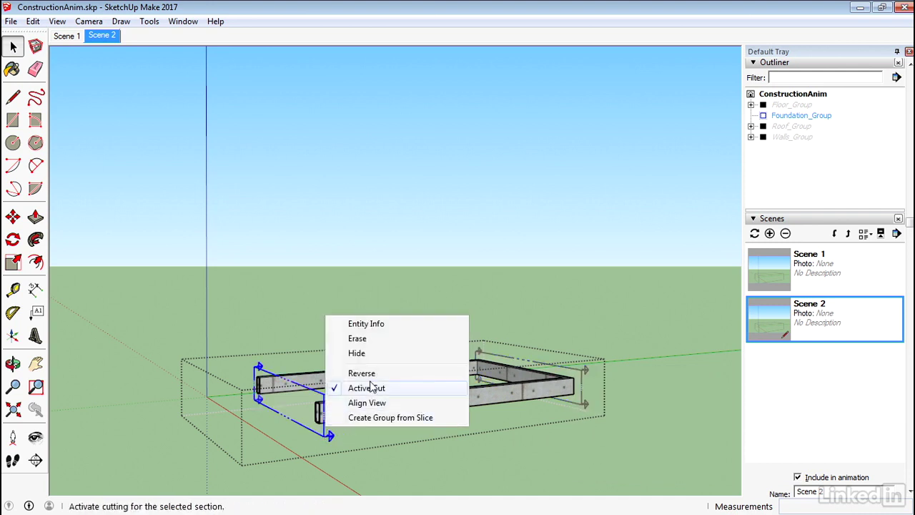
{"action": "left_click", "coordinate": [303, 384]}
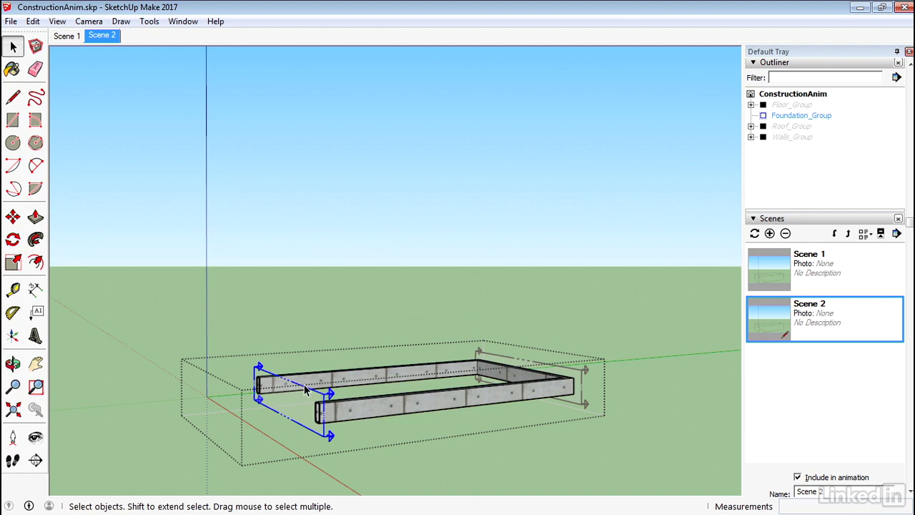
Step: Move the near section plane about 3' 10" outward along the green axis, just past the foundation's front end
{"action": "key", "text": "m"}
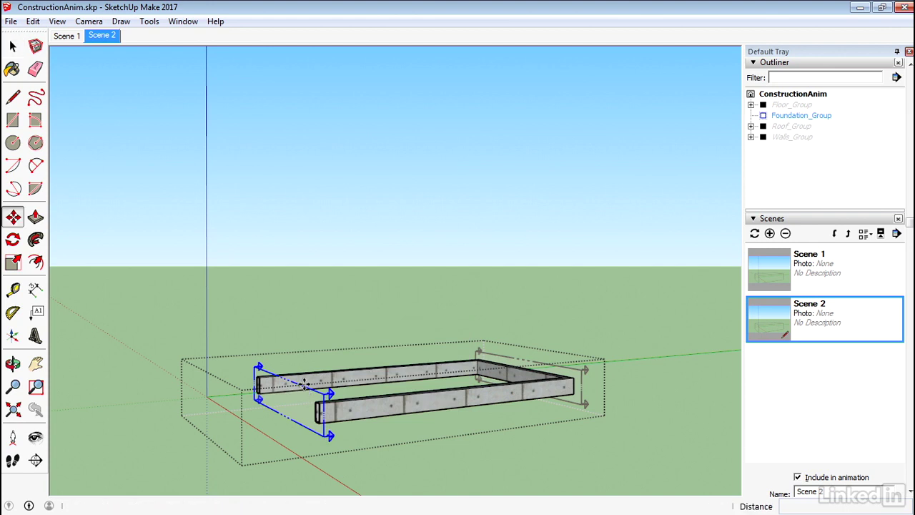
{"action": "left_click", "coordinate": [304, 384]}
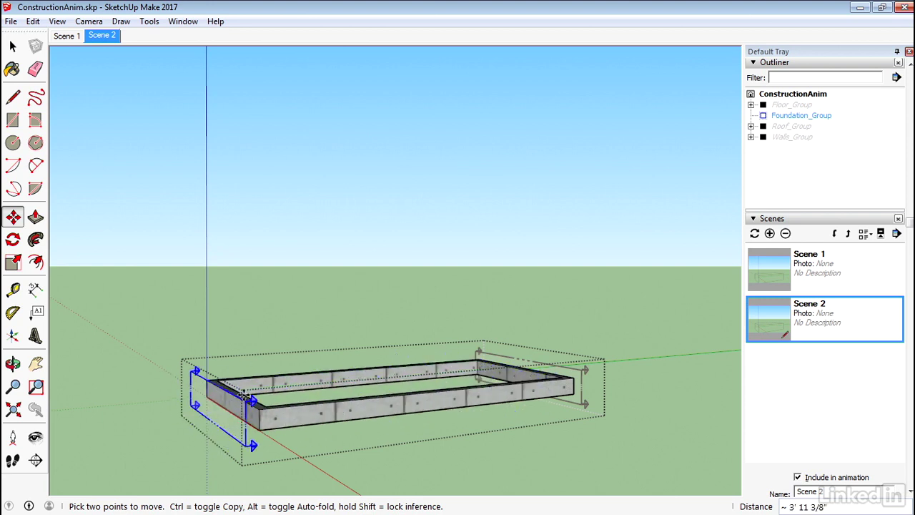
{"action": "left_click", "coordinate": [249, 393]}
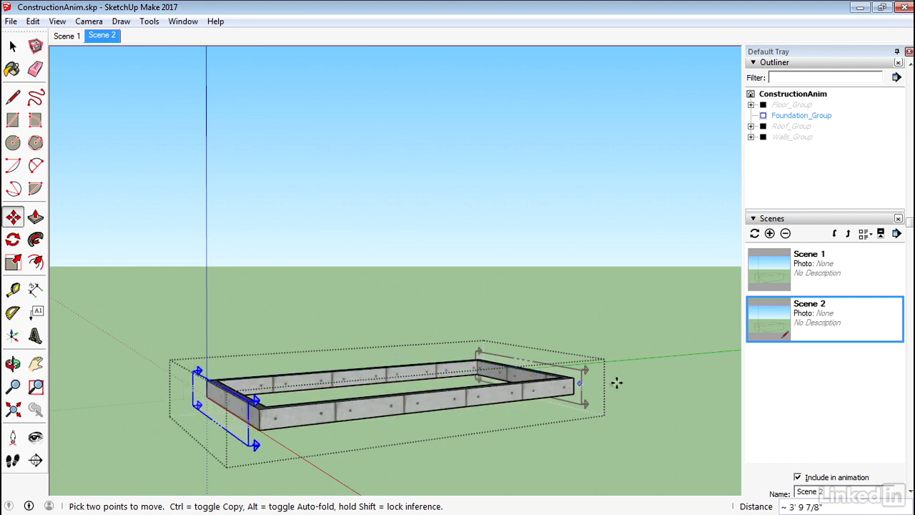
Step: Update Scene 2 with all properties and play the transition between Scene 1 and Scene 2
{"action": "right_click", "coordinate": [773, 316]}
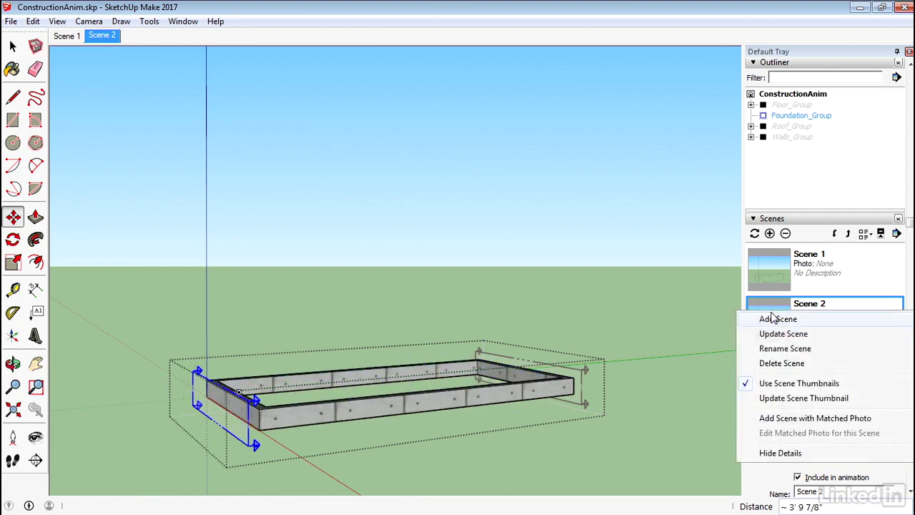
{"action": "left_click", "coordinate": [770, 334]}
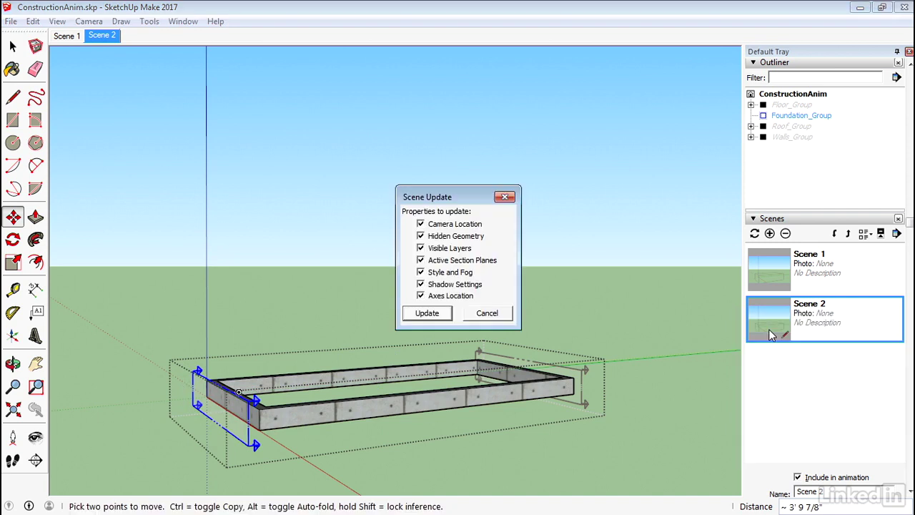
{"action": "left_click", "coordinate": [425, 313]}
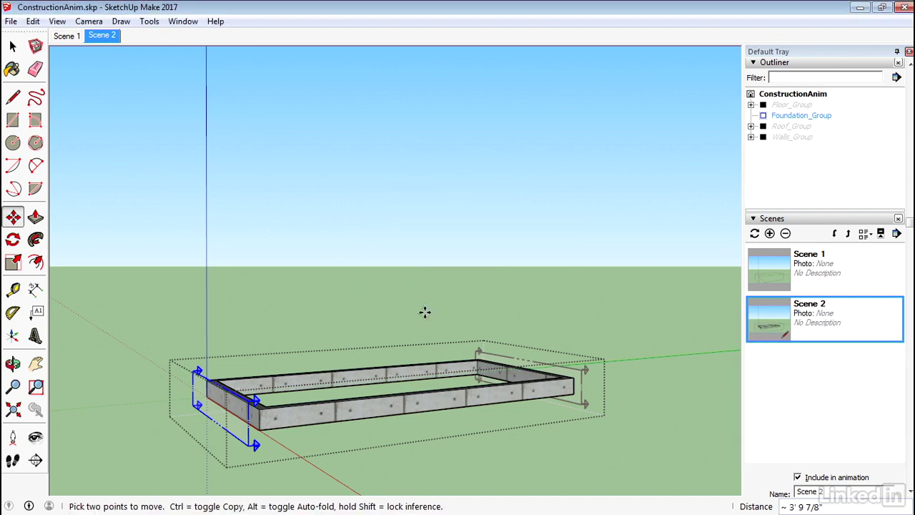
{"action": "key", "text": "space"}
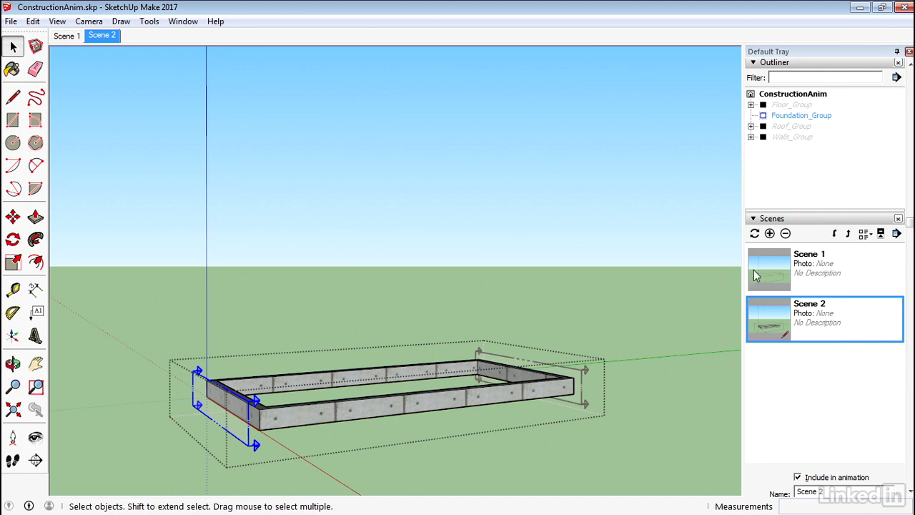
{"action": "left_click", "coordinate": [778, 266]}
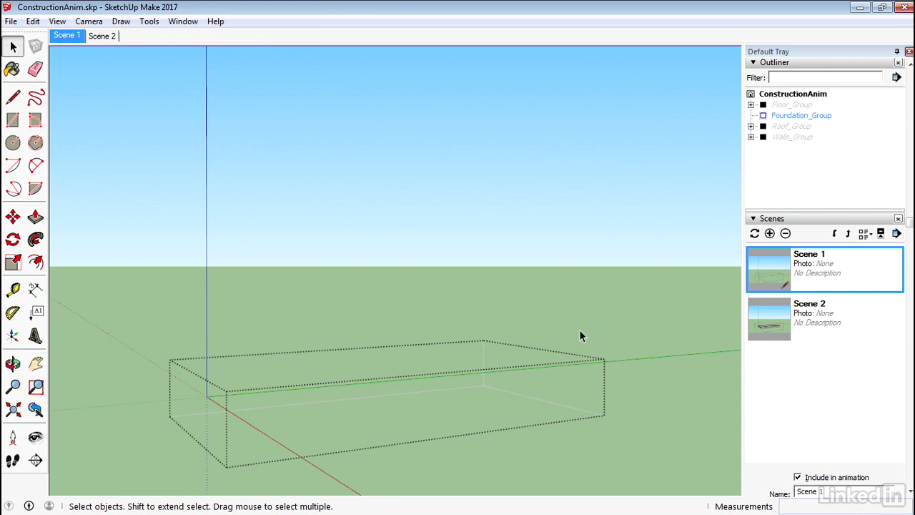
{"action": "left_click", "coordinate": [758, 318]}
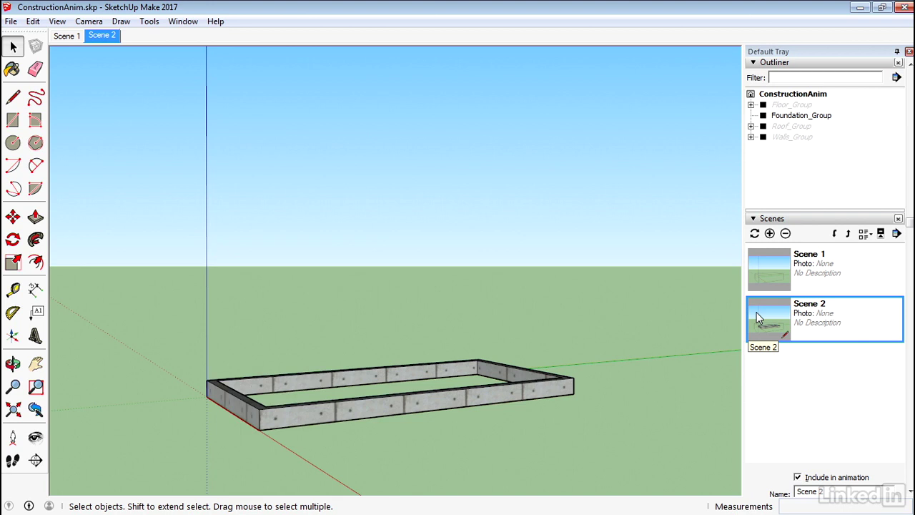
{"action": "left_click", "coordinate": [779, 266]}
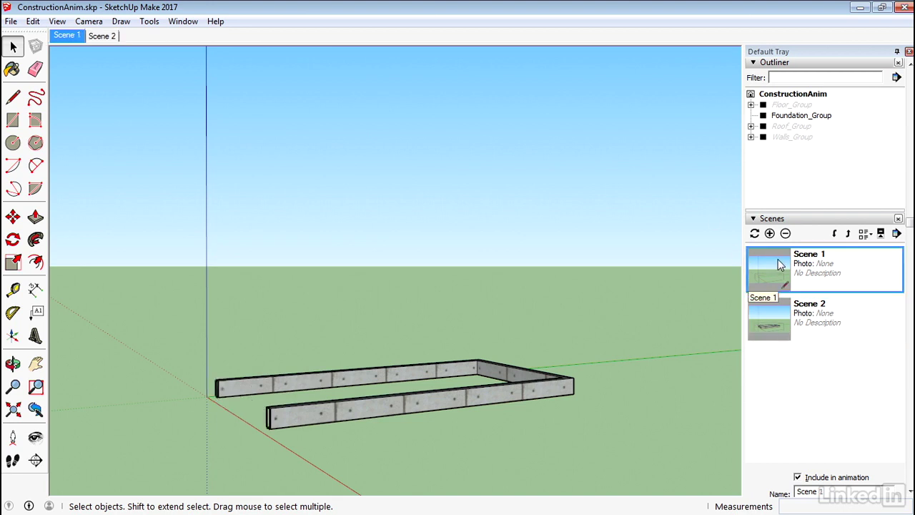
{"action": "left_click", "coordinate": [764, 321]}
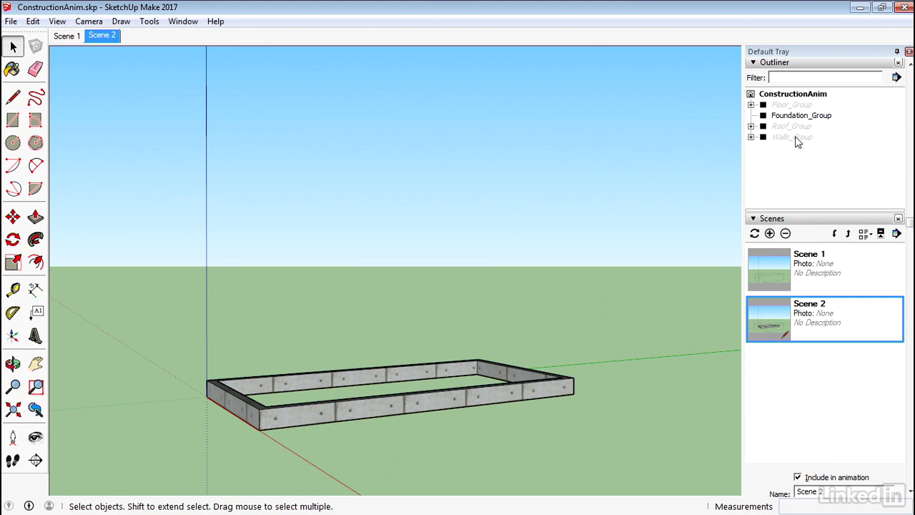
Step: Add a third scene with Floor_Group unhidden and play the transition between it and Scene 2
{"action": "left_click", "coordinate": [789, 106]}
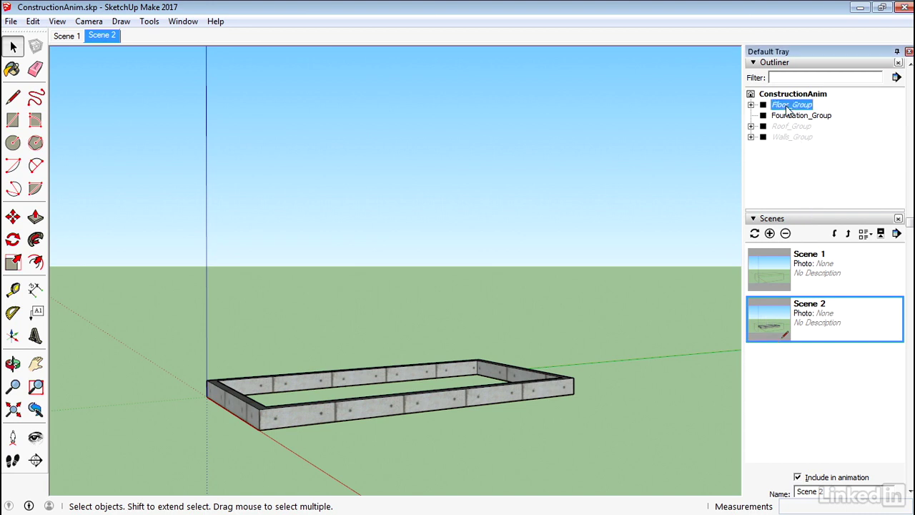
{"action": "right_click", "coordinate": [788, 107]}
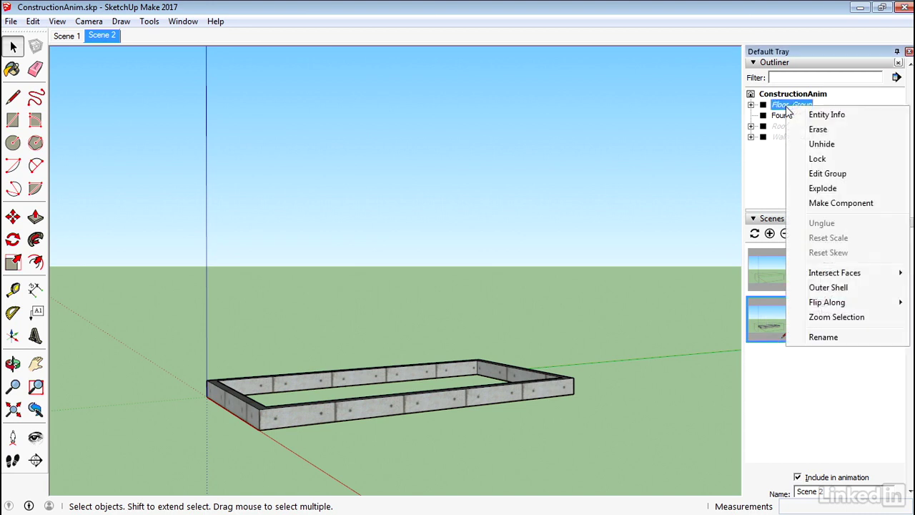
{"action": "left_click", "coordinate": [830, 148]}
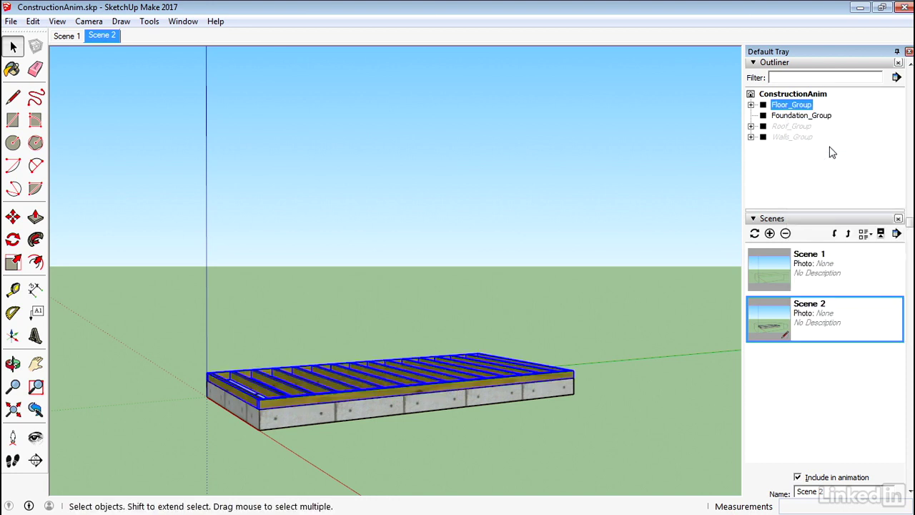
{"action": "left_click", "coordinate": [770, 234]}
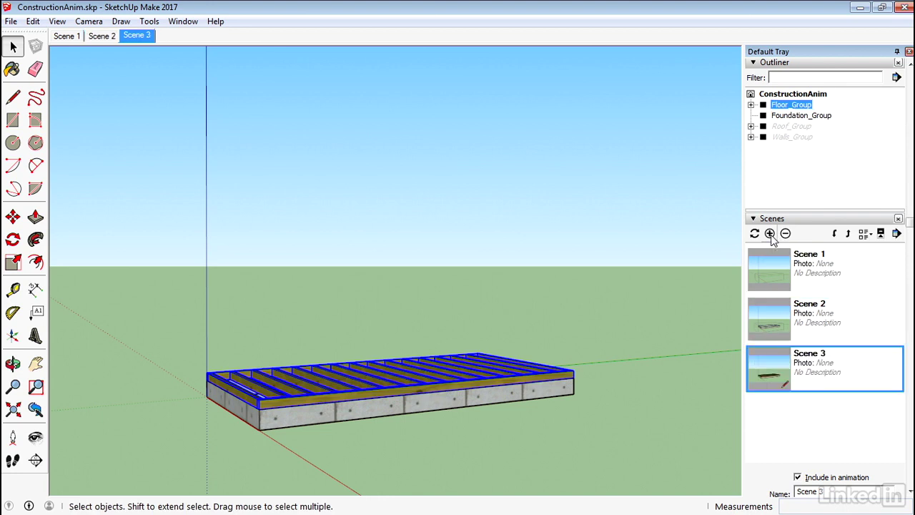
{"action": "double_click", "coordinate": [770, 318]}
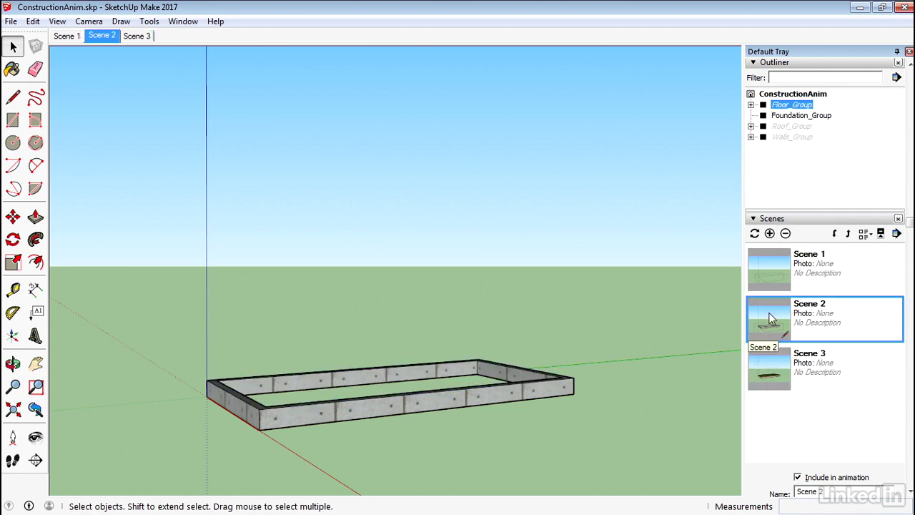
{"action": "double_click", "coordinate": [770, 369]}
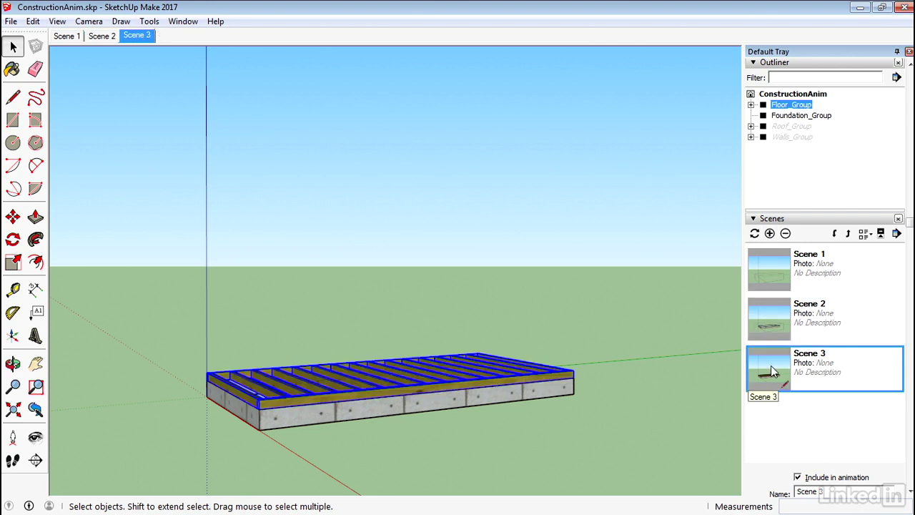
{"action": "double_click", "coordinate": [773, 327]}
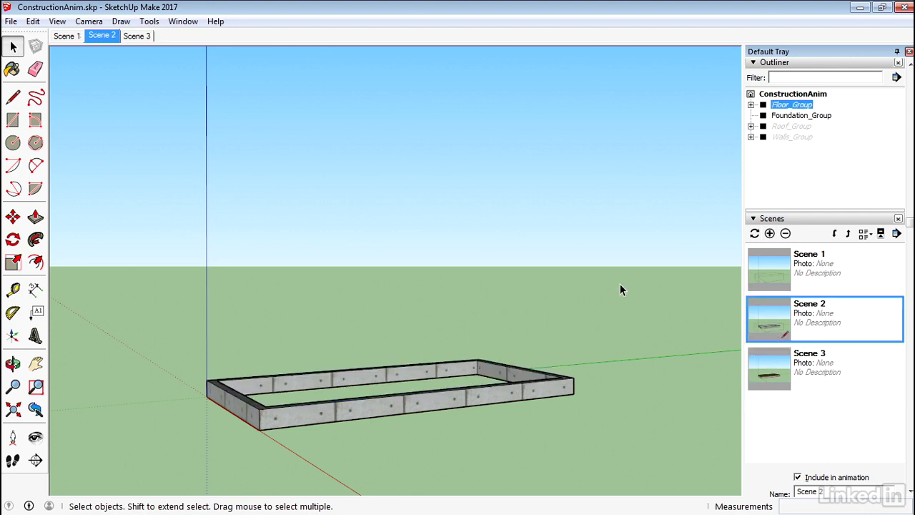
{"action": "double_click", "coordinate": [762, 367]}
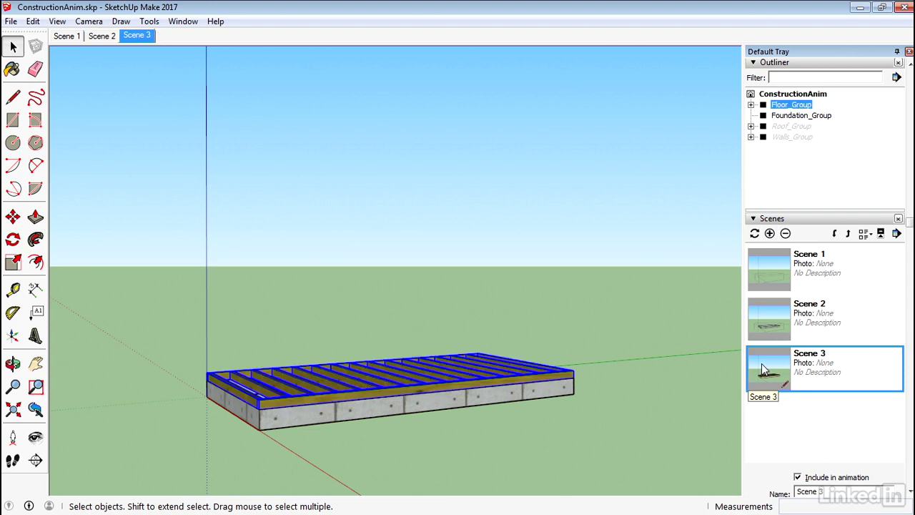
Step: Open the floor group and place a section plane on its front end face
{"action": "double_click", "coordinate": [404, 389]}
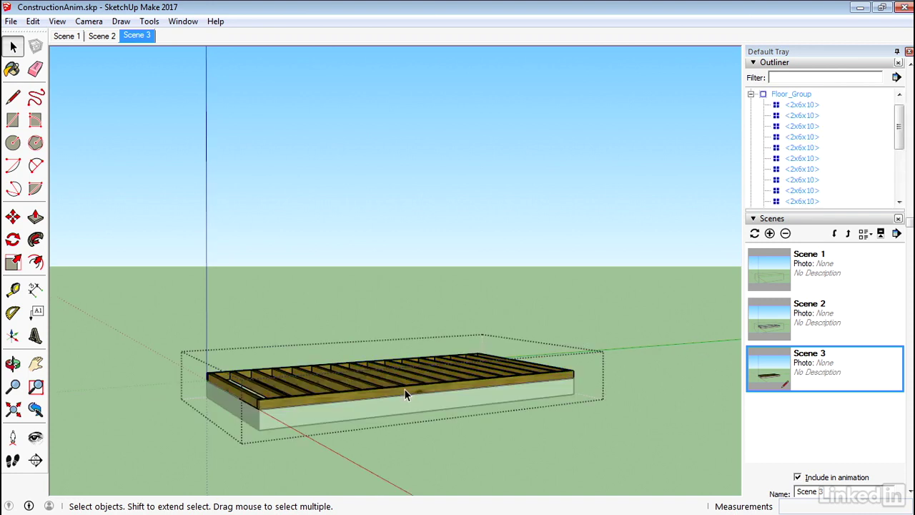
{"action": "left_click", "coordinate": [149, 22]}
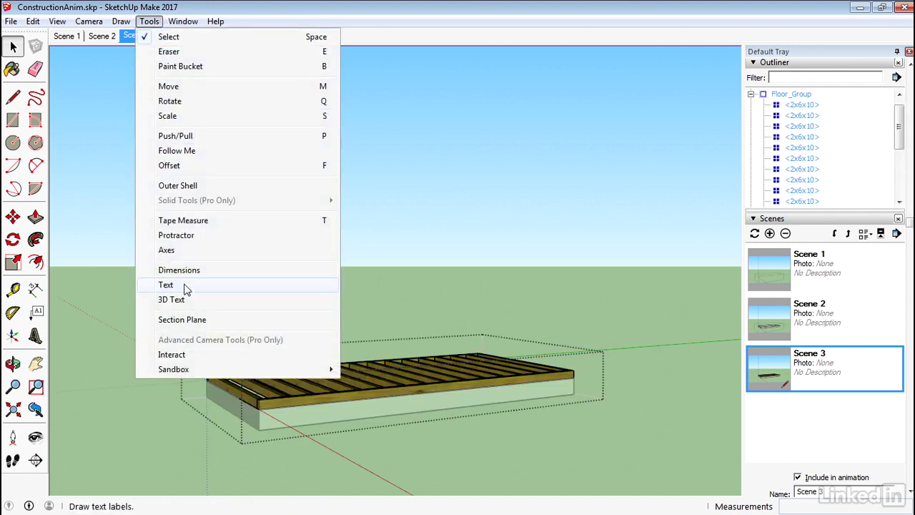
{"action": "left_click", "coordinate": [194, 321]}
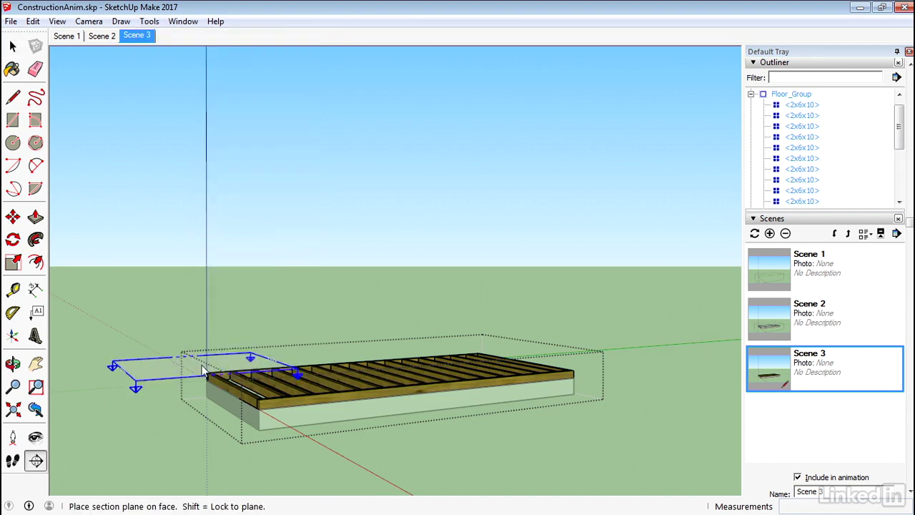
{"action": "left_click", "coordinate": [233, 401]}
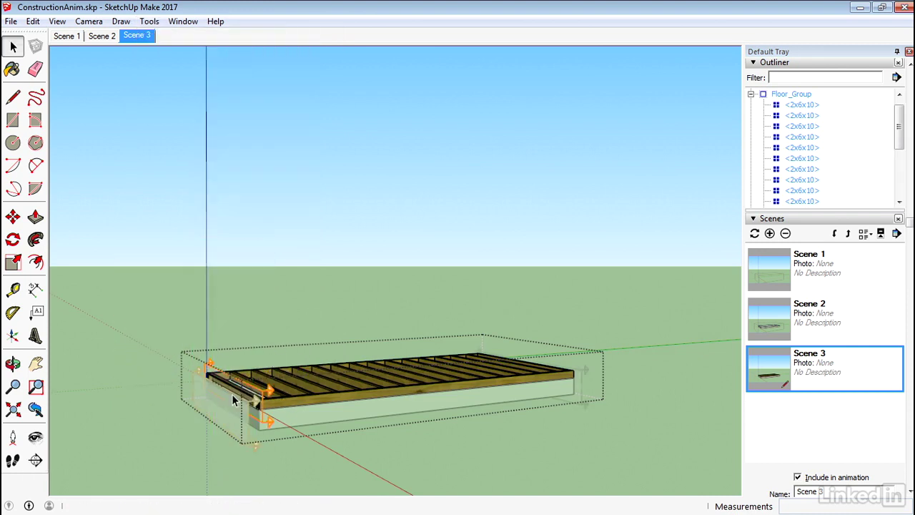
Step: Move the floor's section plane about 20' 10" along the green axis, just past the floor's far end, and add a fourth scene
{"action": "left_click", "coordinate": [263, 391]}
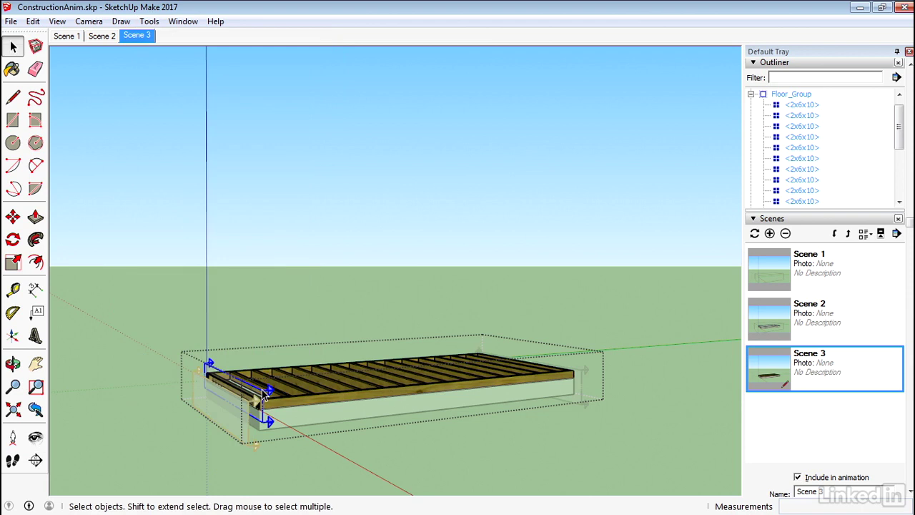
{"action": "key", "text": "m"}
{"action": "left_click", "coordinate": [251, 383]}
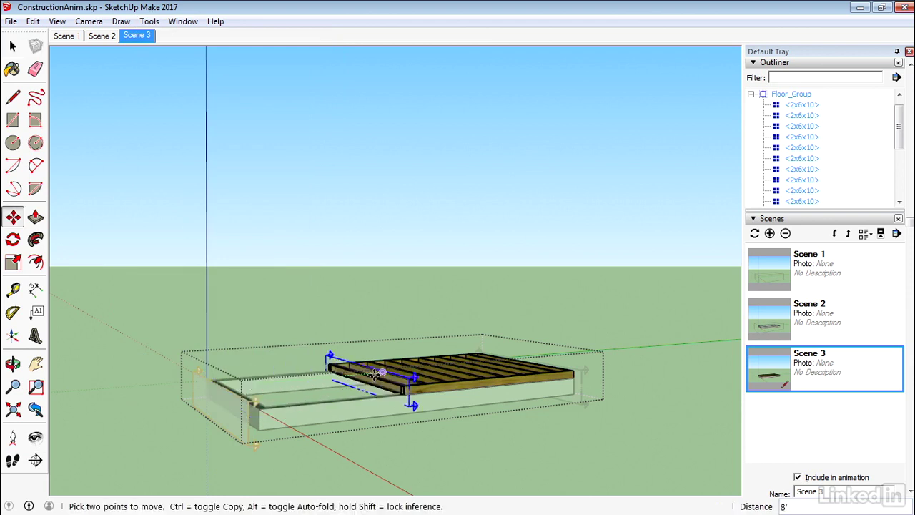
{"action": "left_click", "coordinate": [546, 348]}
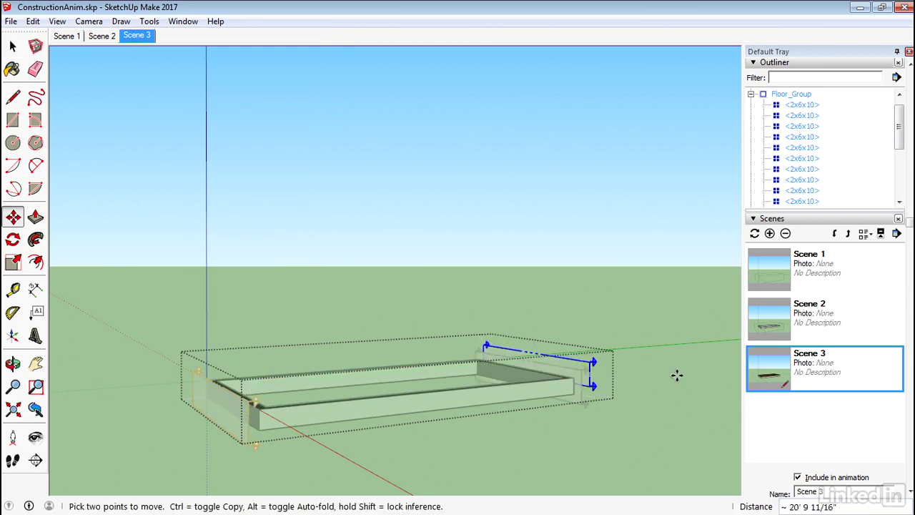
{"action": "left_click", "coordinate": [770, 234]}
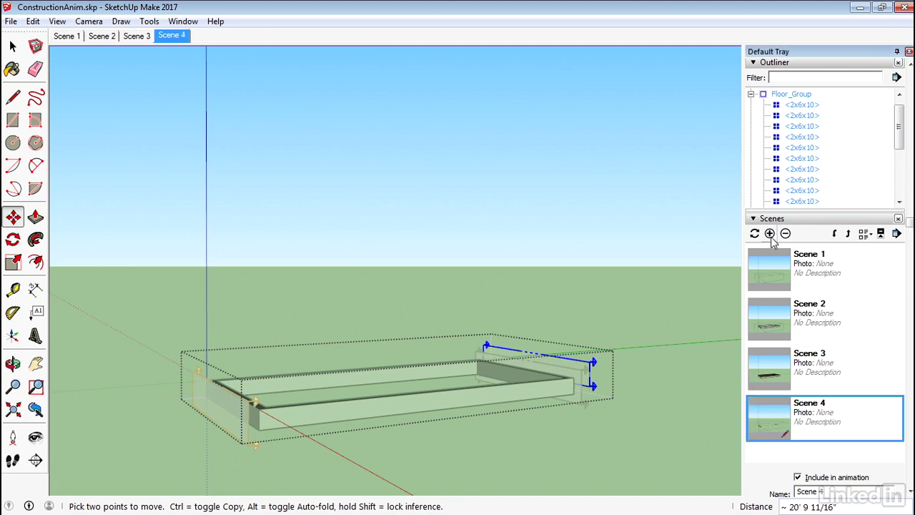
Step: Place a second section plane on the floor group's front end face and move it 3 1/2" outward along the green axis
{"action": "left_click", "coordinate": [149, 21]}
{"action": "left_click", "coordinate": [185, 321]}
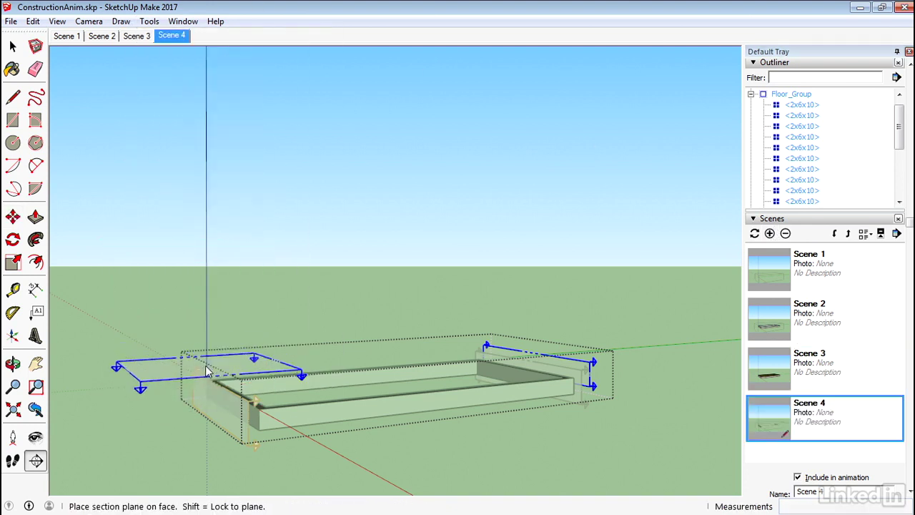
{"action": "left_click", "coordinate": [222, 402]}
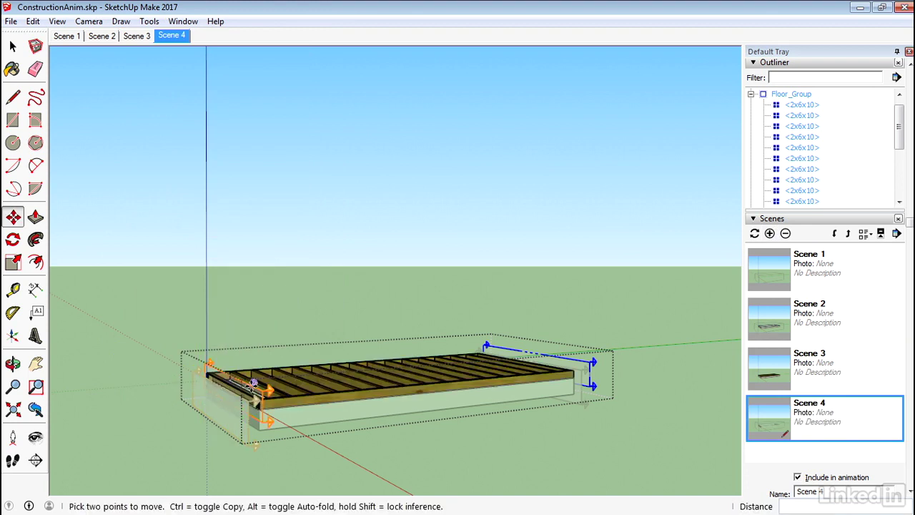
{"action": "key", "text": "space"}
{"action": "left_click", "coordinate": [264, 402]}
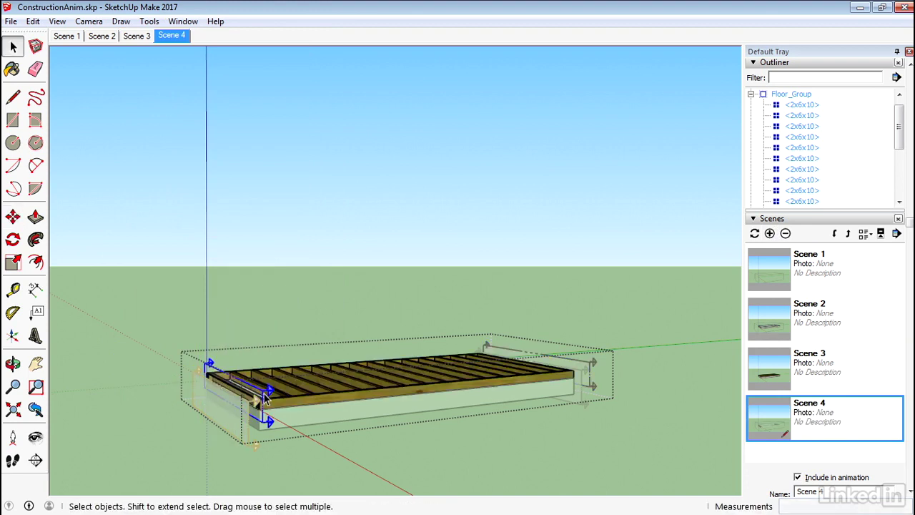
{"action": "key", "text": "m"}
{"action": "left_click", "coordinate": [265, 396]}
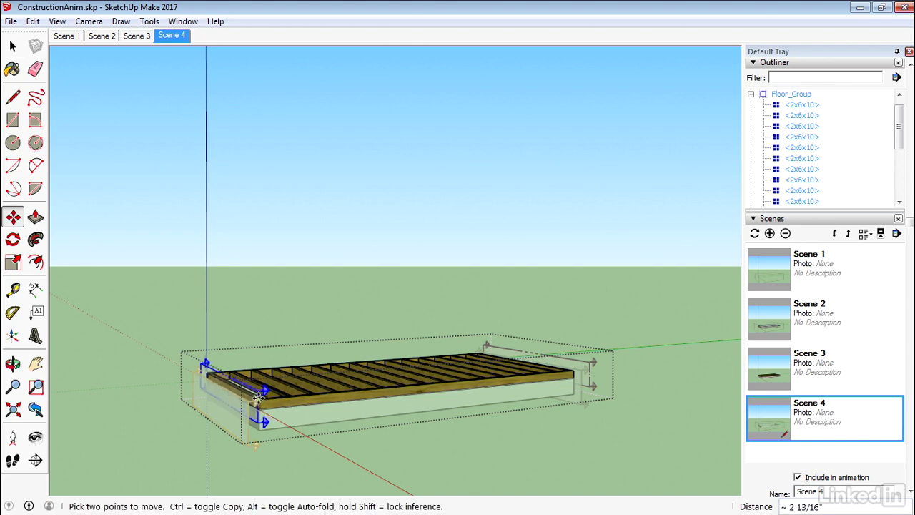
{"action": "left_click", "coordinate": [252, 397]}
Step: Update Scene 4 with the floor's front section plane as the active cut
{"action": "right_click", "coordinate": [769, 418]}
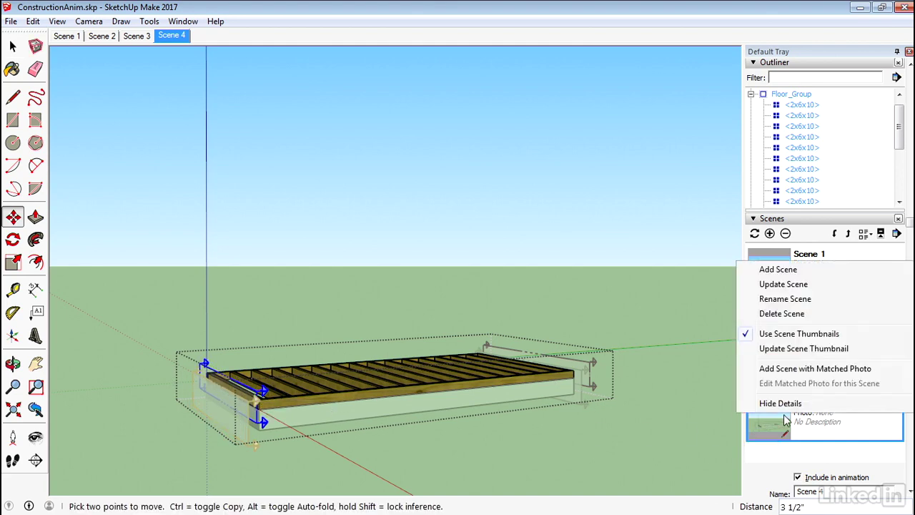
{"action": "left_click", "coordinate": [783, 284]}
{"action": "left_click", "coordinate": [427, 313]}
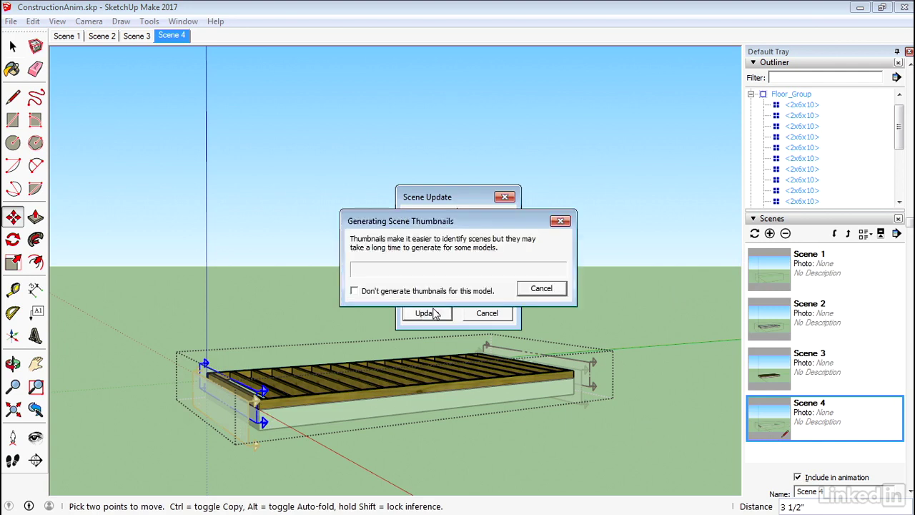
Step: Play the transitions between Scenes 2, 3 and 4 to check how the floor is revealed
{"action": "double_click", "coordinate": [769, 385]}
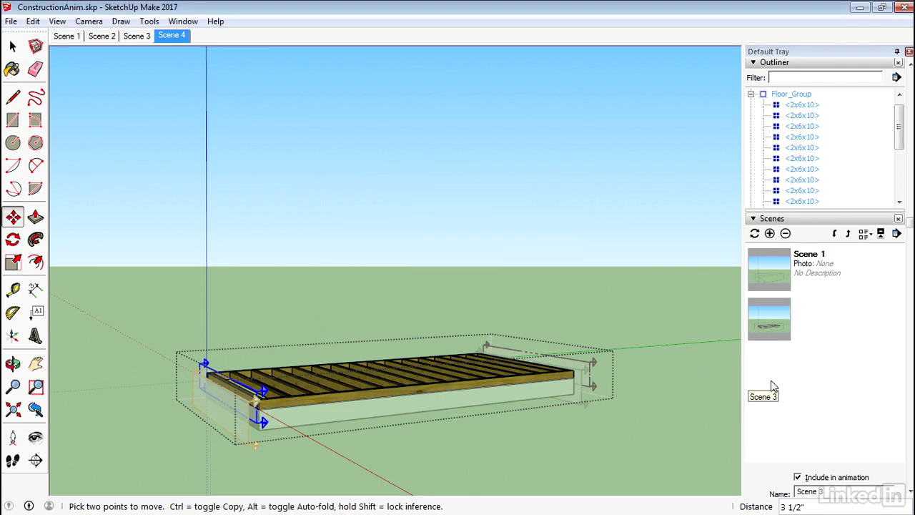
{"action": "double_click", "coordinate": [777, 318]}
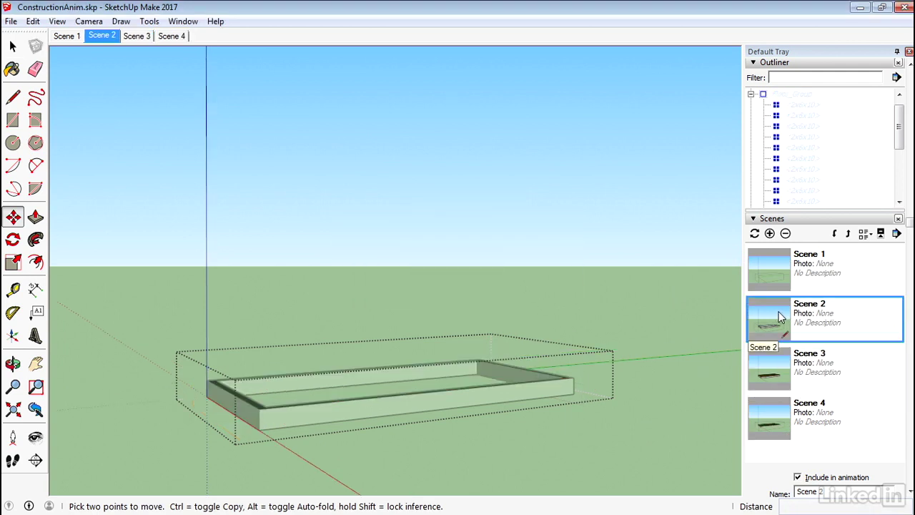
{"action": "key", "text": "space"}
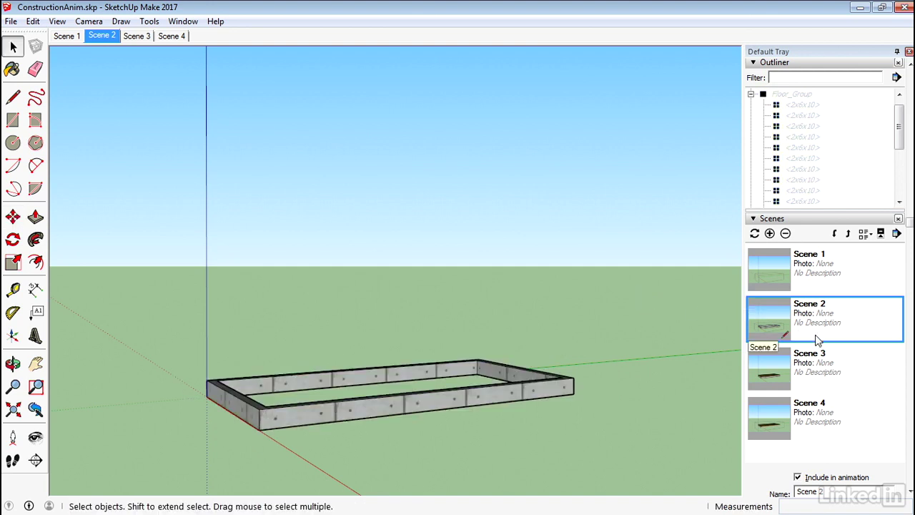
{"action": "double_click", "coordinate": [777, 372]}
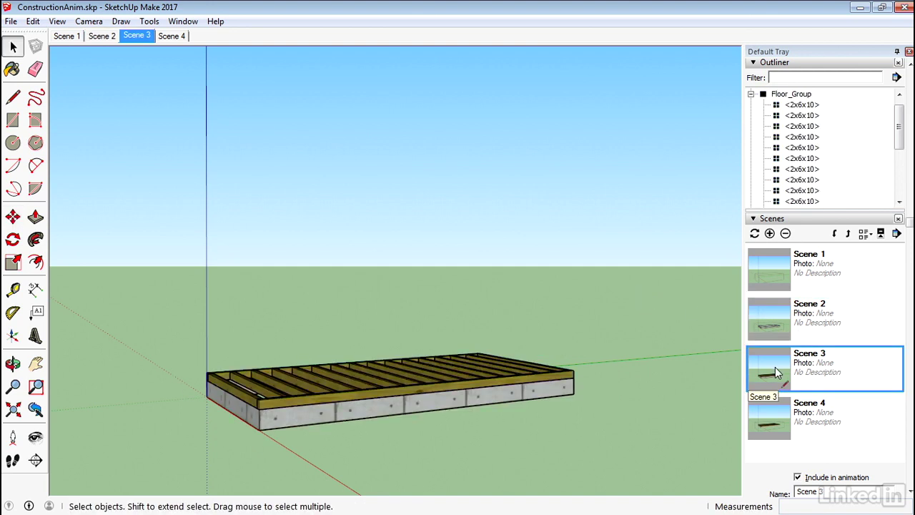
{"action": "double_click", "coordinate": [772, 422]}
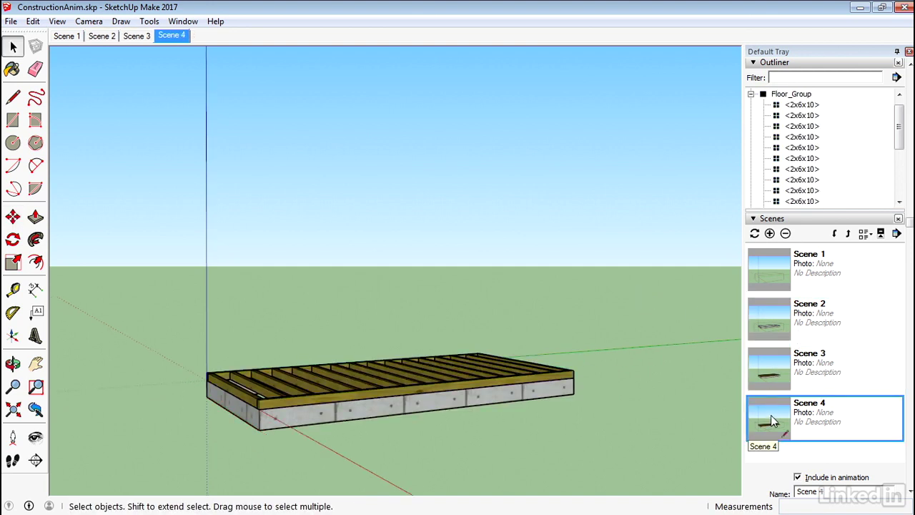
{"action": "double_click", "coordinate": [772, 375]}
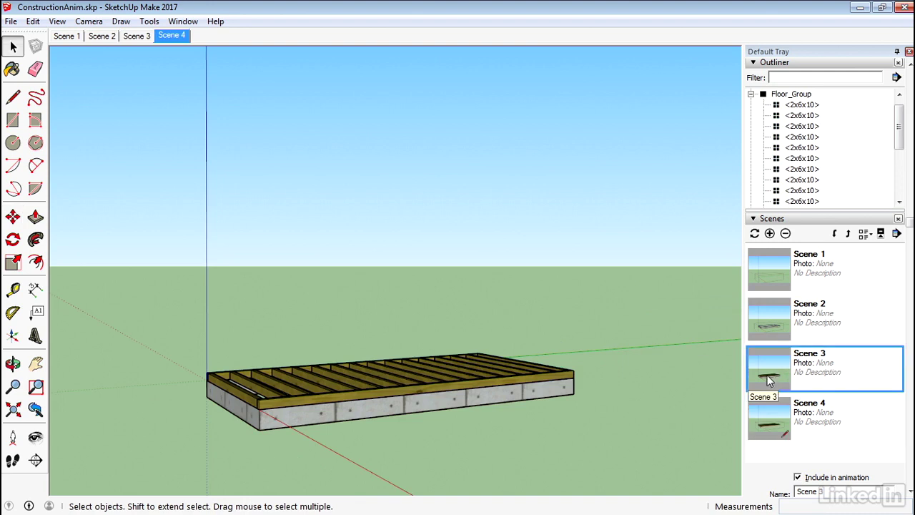
Step: Open the floor group, place a temporary section plane across the joists to redisplay the existing planes, and delete the temporary one
{"action": "double_click", "coordinate": [555, 377]}
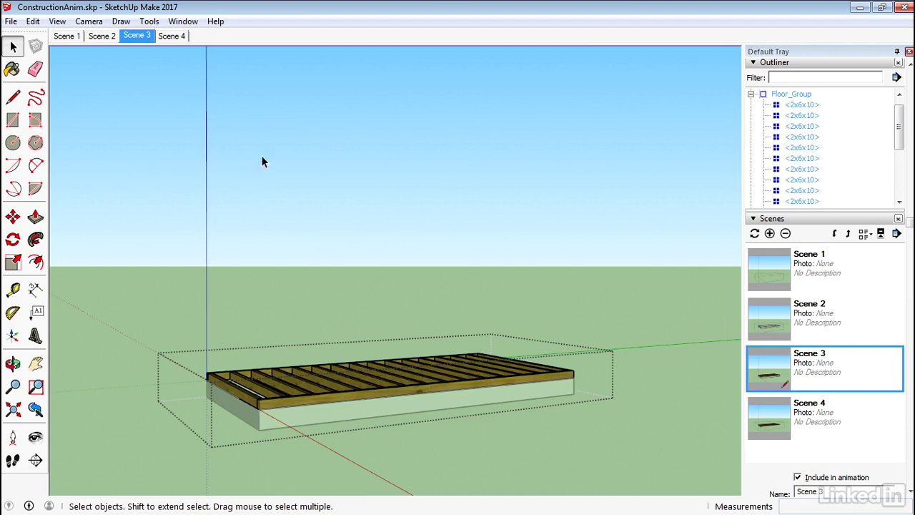
{"action": "left_click", "coordinate": [150, 22]}
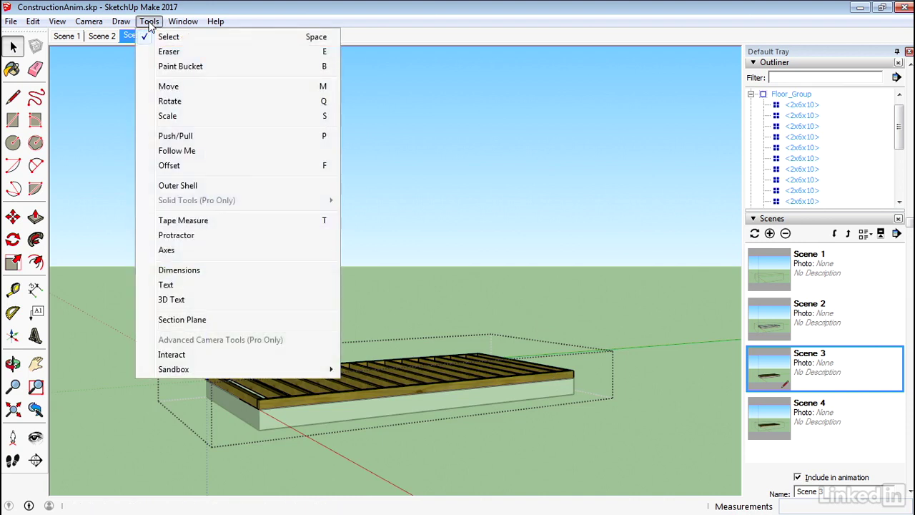
{"action": "left_click", "coordinate": [179, 320]}
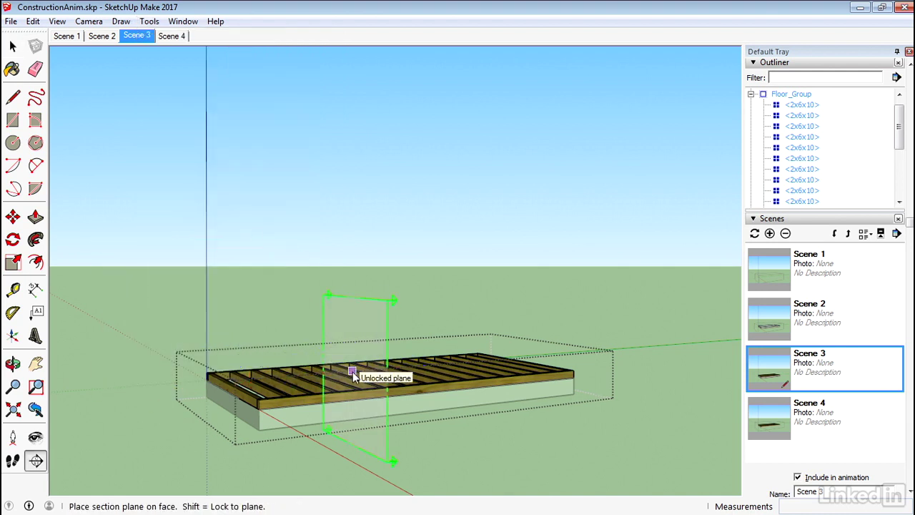
{"action": "left_click", "coordinate": [353, 373]}
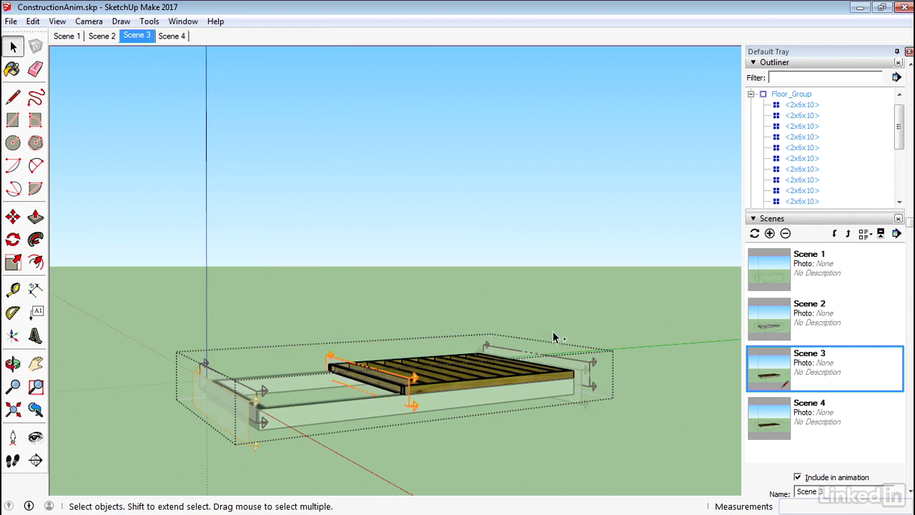
{"action": "key", "text": "Delete"}
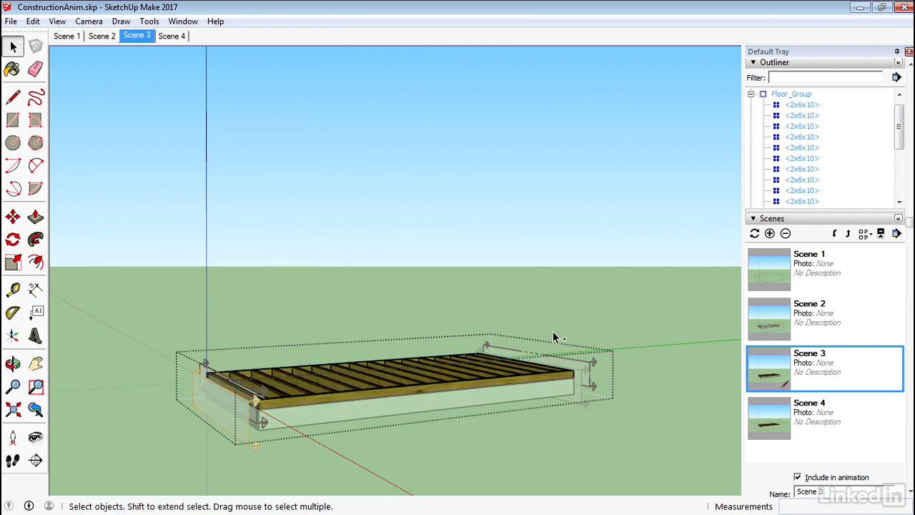
Step: Make the section plane at the floor's far end the active cut and update Scene 3
{"action": "left_click", "coordinate": [591, 367]}
{"action": "right_click", "coordinate": [590, 367]}
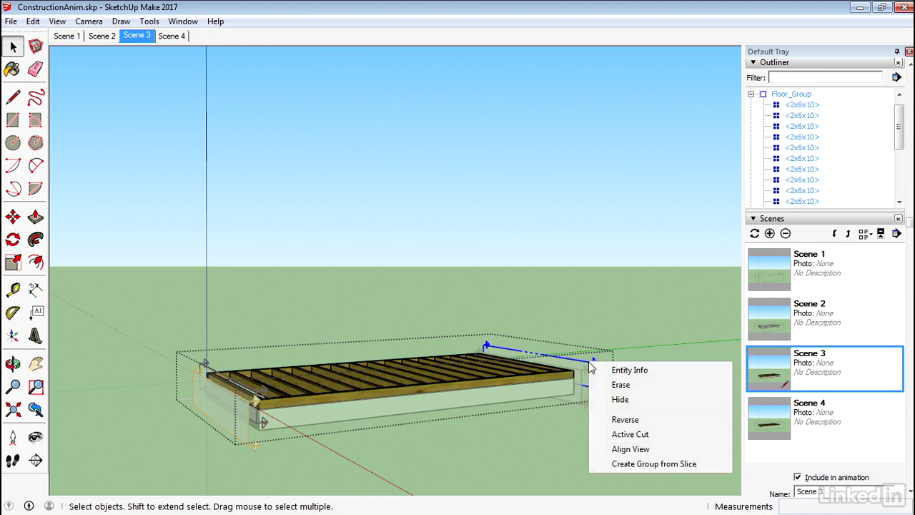
{"action": "left_click", "coordinate": [615, 435]}
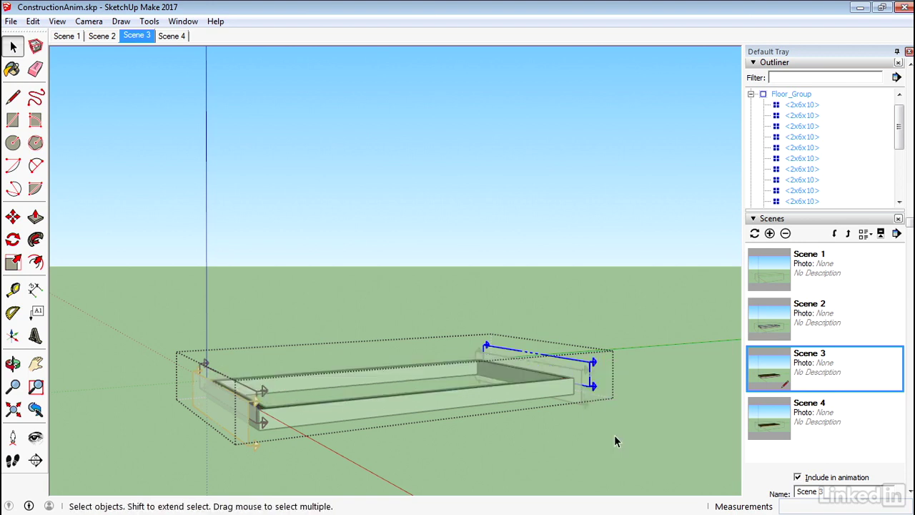
{"action": "right_click", "coordinate": [765, 365]}
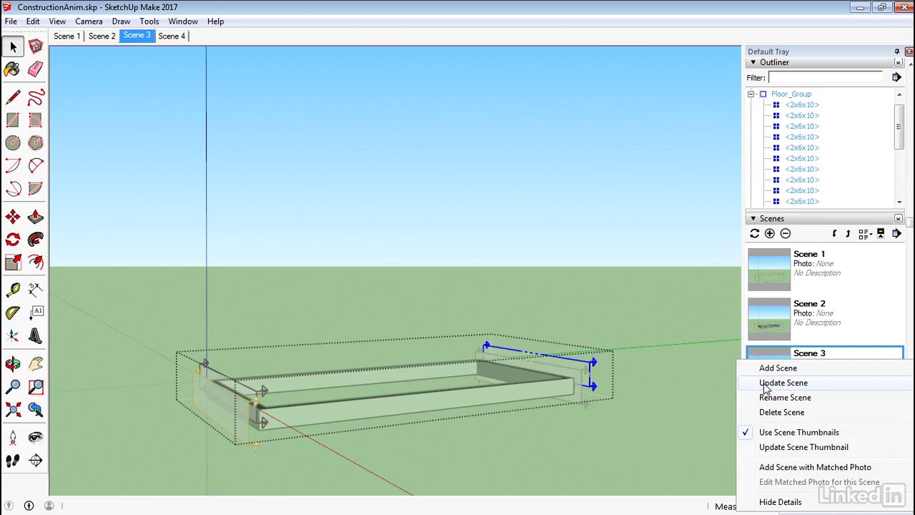
{"action": "left_click", "coordinate": [765, 386]}
{"action": "left_click", "coordinate": [436, 316]}
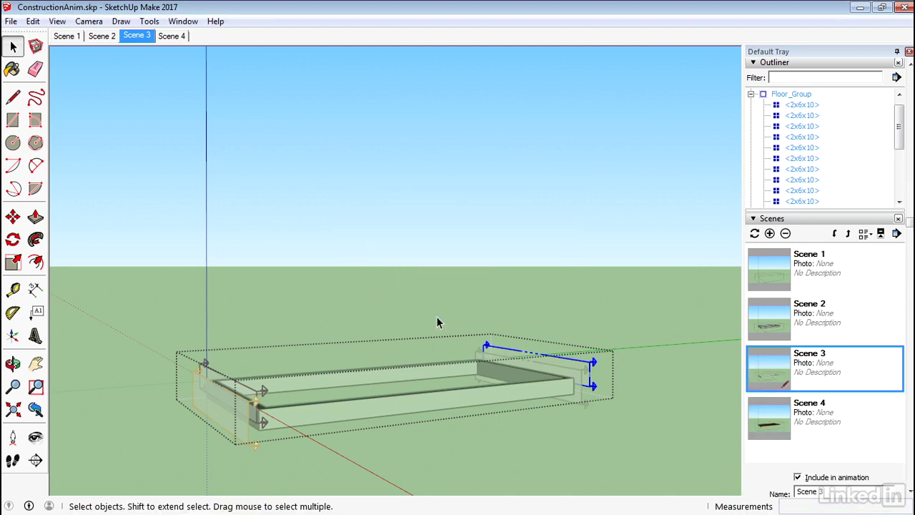
Step: Replay the sequence from Scene 2 through Scene 3 to Scene 4, and return to Scene 2
{"action": "left_click", "coordinate": [765, 325]}
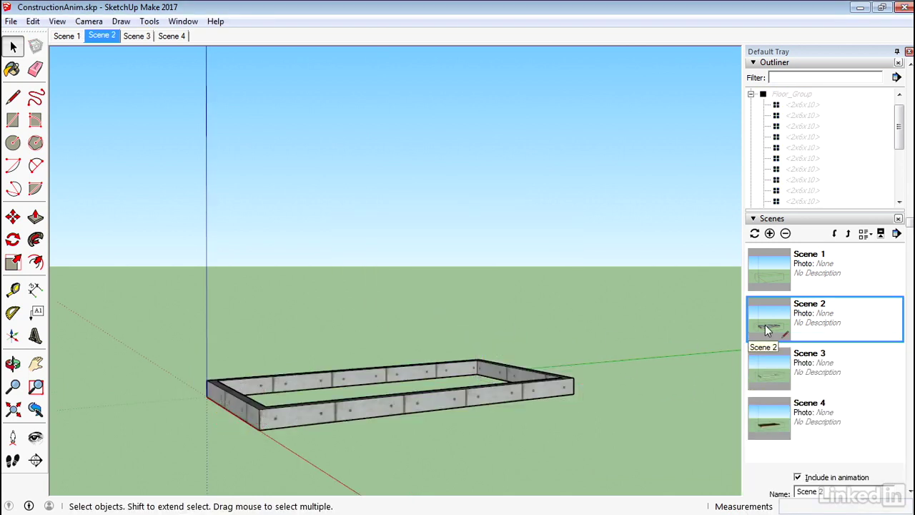
{"action": "left_click", "coordinate": [762, 376]}
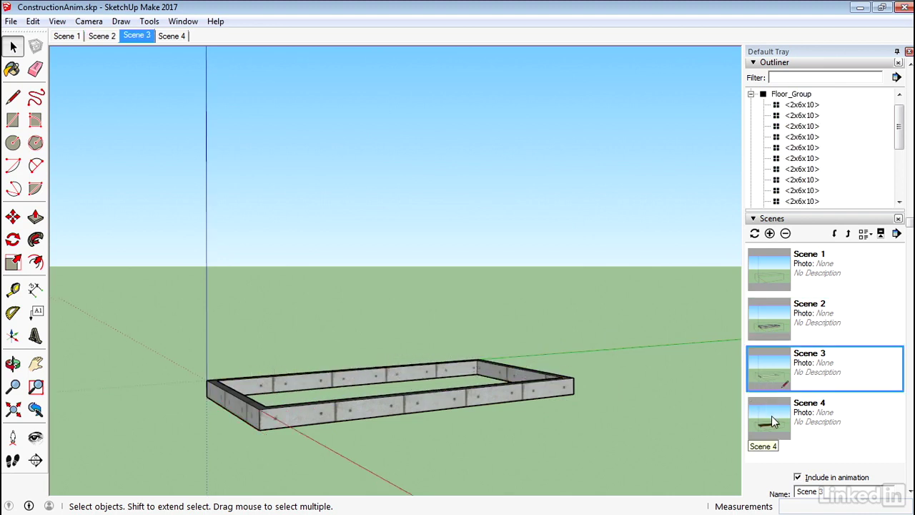
{"action": "left_click", "coordinate": [772, 422]}
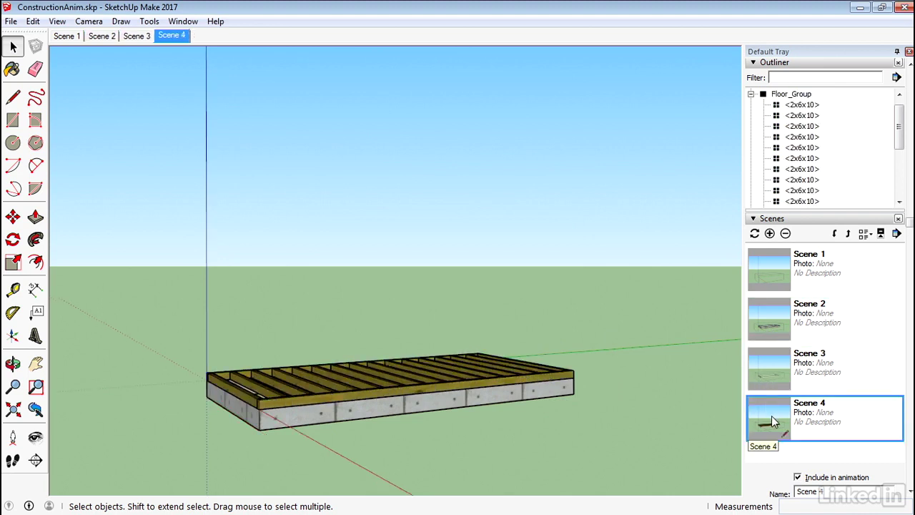
{"action": "left_click", "coordinate": [778, 324]}
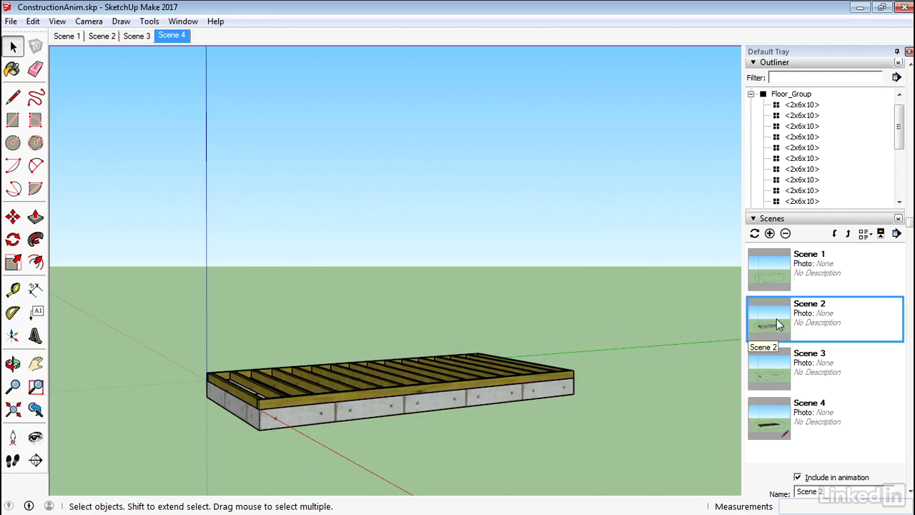
Step: Activate Scene 3, hide Floor_Group and update Scene 3 with that visibility
{"action": "left_click", "coordinate": [779, 365]}
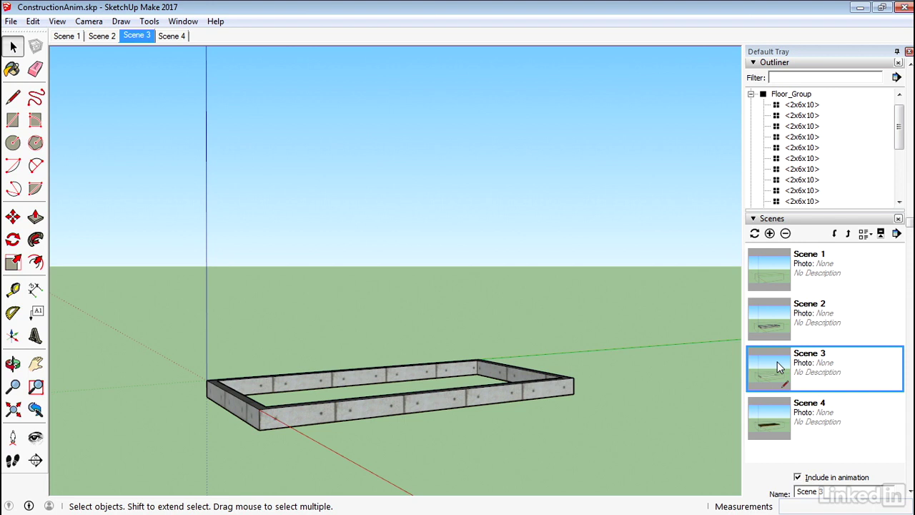
{"action": "left_click", "coordinate": [751, 95]}
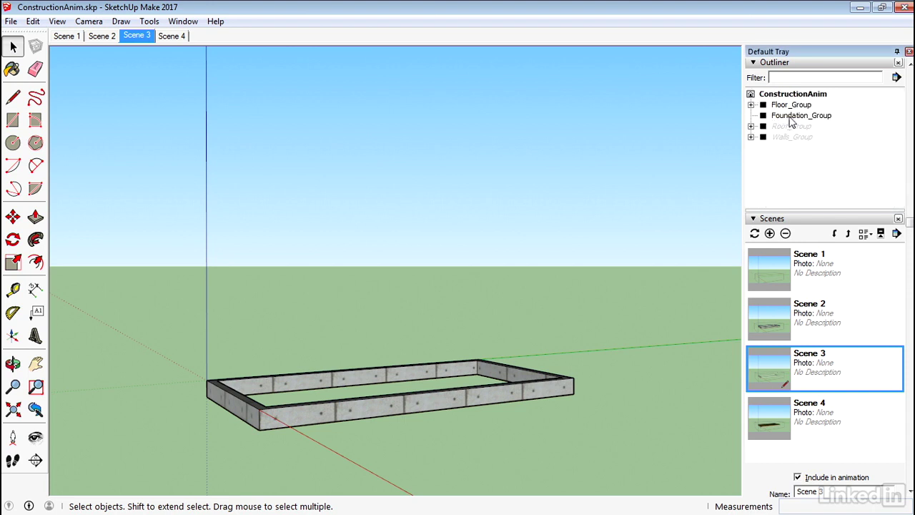
{"action": "left_click", "coordinate": [782, 106]}
{"action": "right_click", "coordinate": [784, 107]}
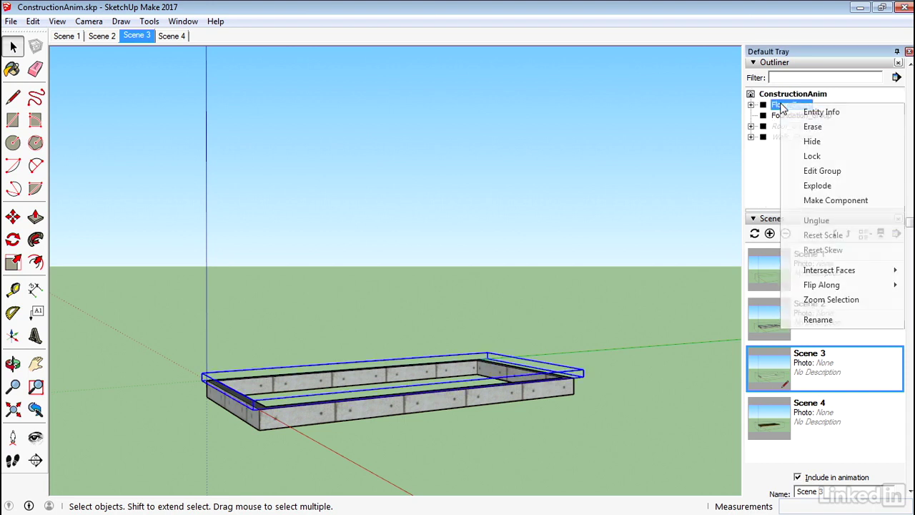
{"action": "left_click", "coordinate": [809, 142]}
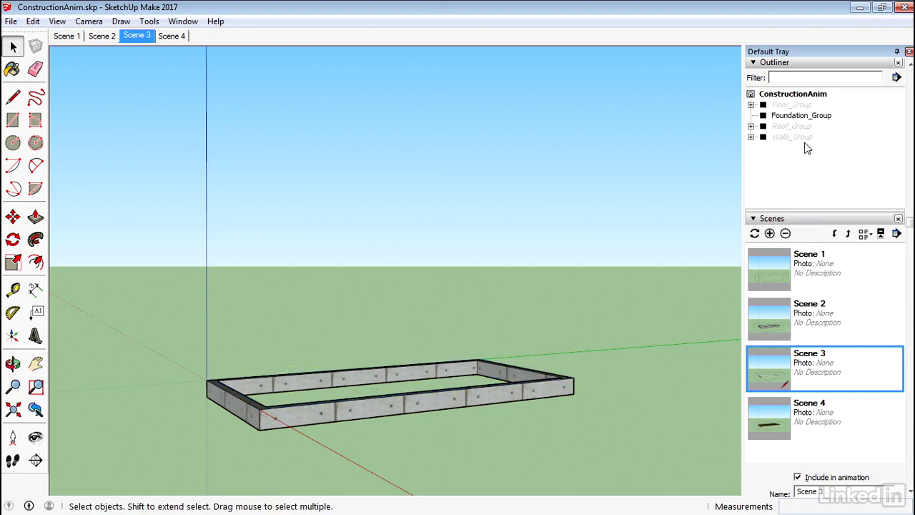
{"action": "right_click", "coordinate": [772, 366]}
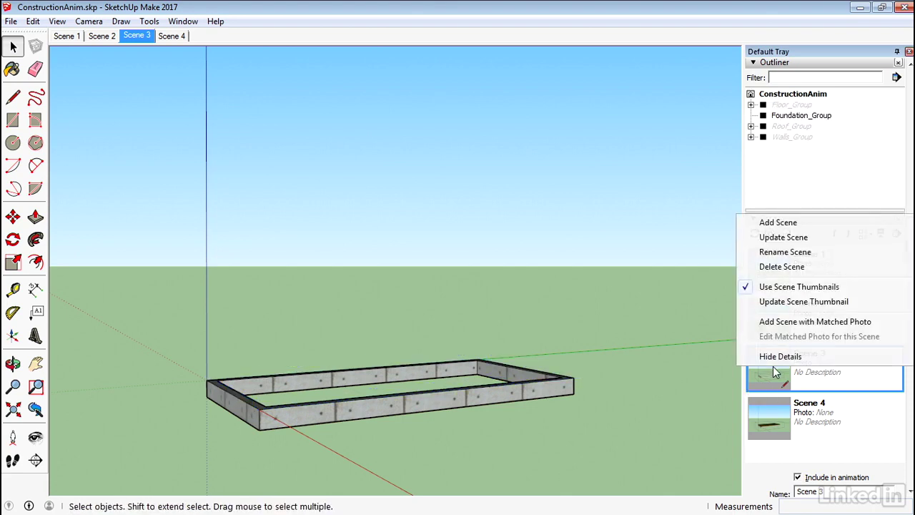
{"action": "left_click", "coordinate": [776, 238]}
{"action": "left_click", "coordinate": [429, 314]}
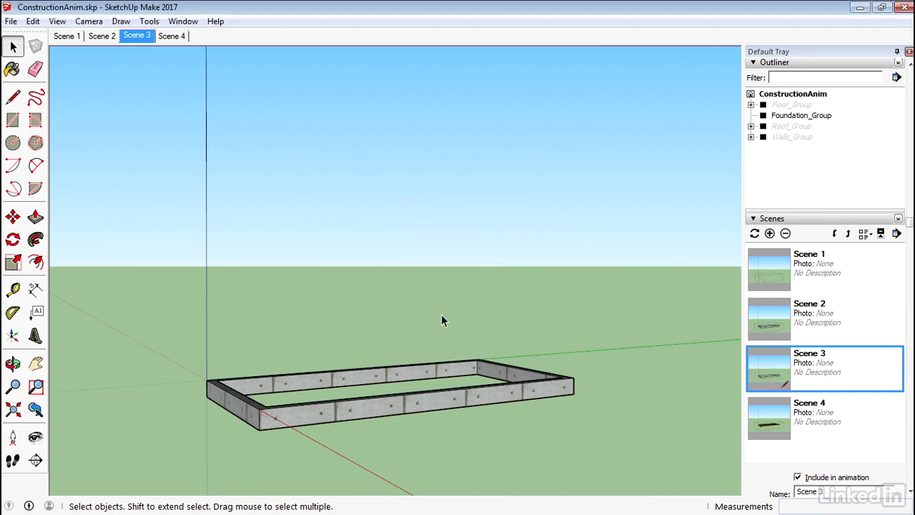
Step: Play the scenes in order from Scene 1 through Scene 2 and Scene 3 to Scene 4
{"action": "left_click", "coordinate": [774, 277]}
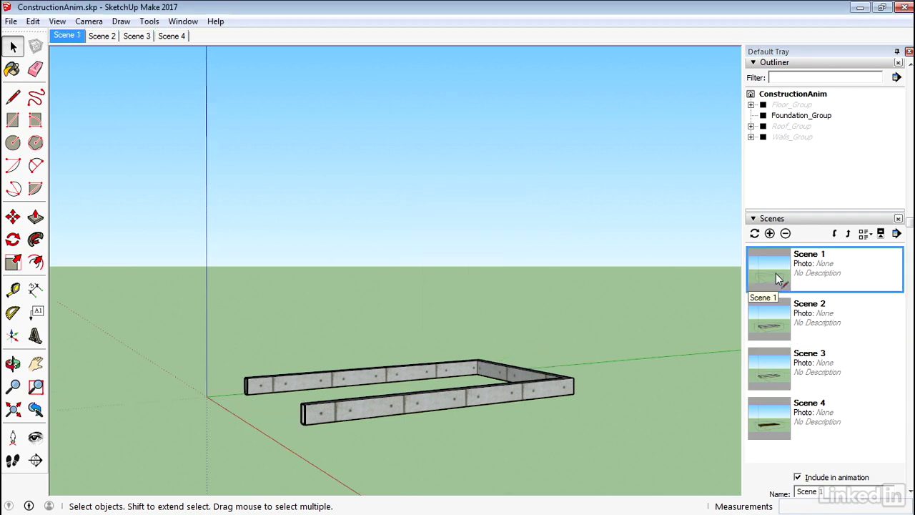
{"action": "left_click", "coordinate": [776, 309]}
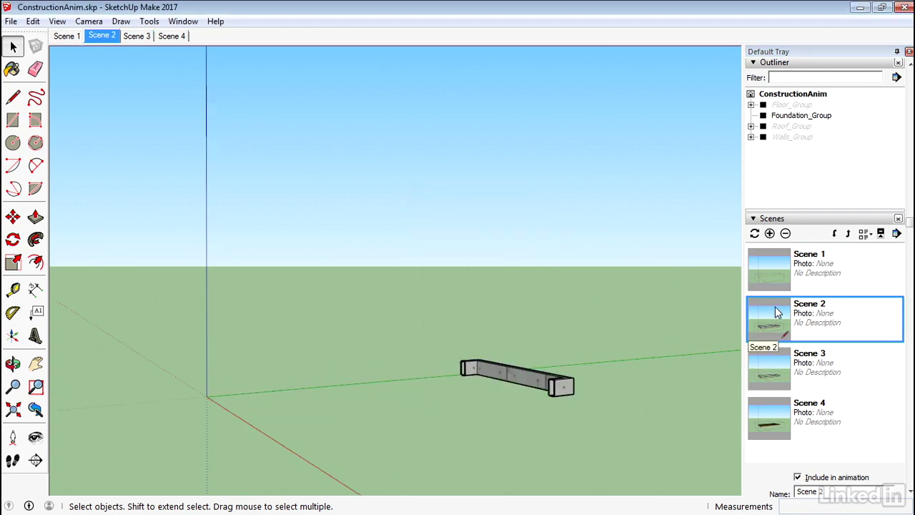
{"action": "left_click", "coordinate": [770, 375]}
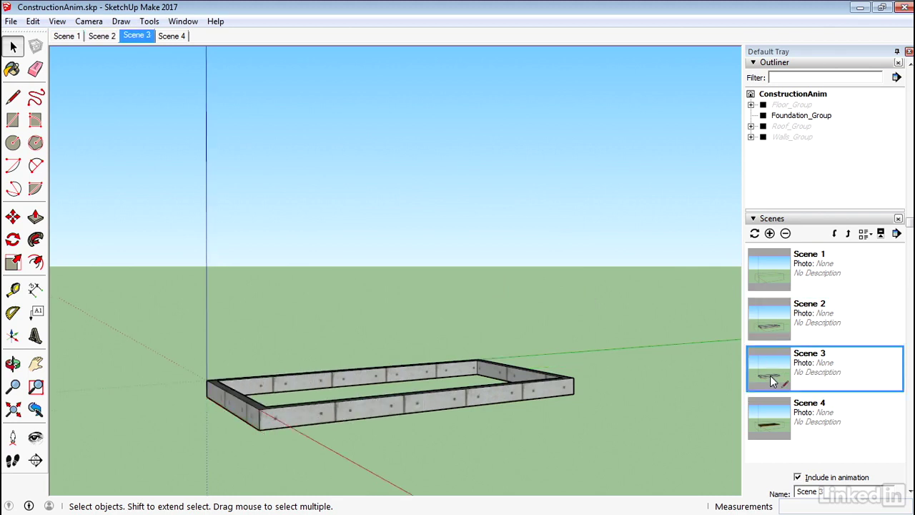
{"action": "left_click", "coordinate": [759, 412]}
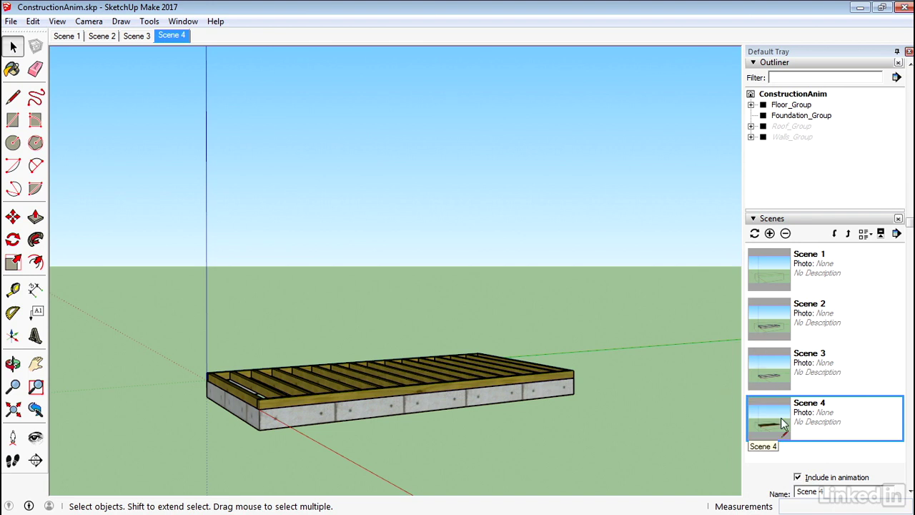
Step: Add Scene 5 after Scene 4 and unhide Walls_Group in the model
{"action": "scroll", "coordinate": [819, 371], "scroll_direction": "down", "scroll_amount": 2}
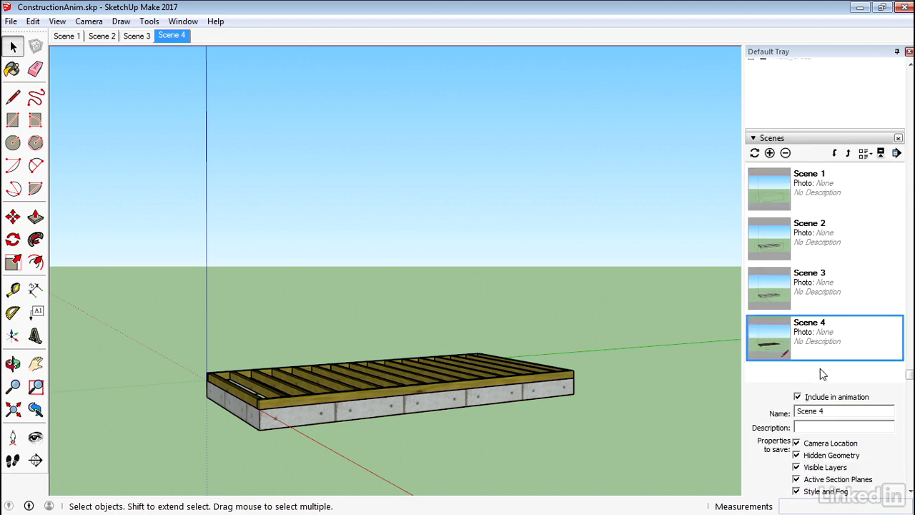
{"action": "scroll", "coordinate": [827, 237], "scroll_direction": "up", "scroll_amount": 2}
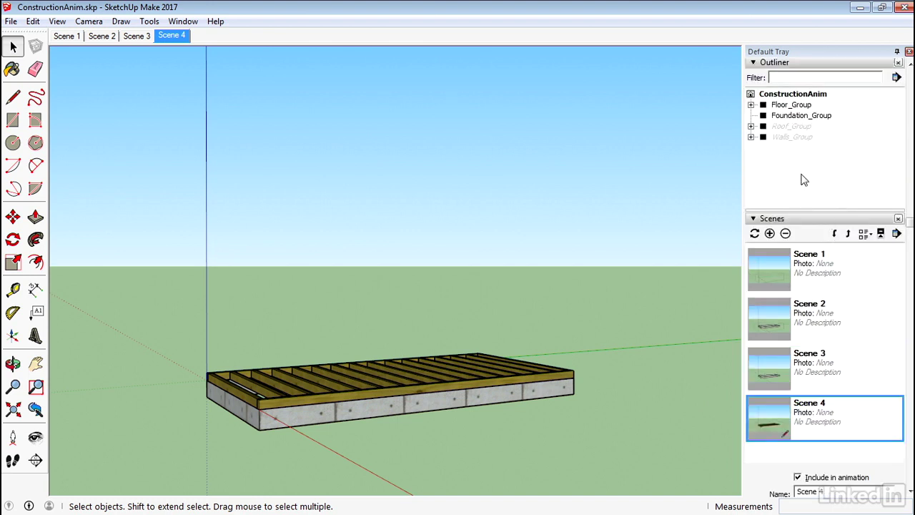
{"action": "left_click", "coordinate": [770, 233]}
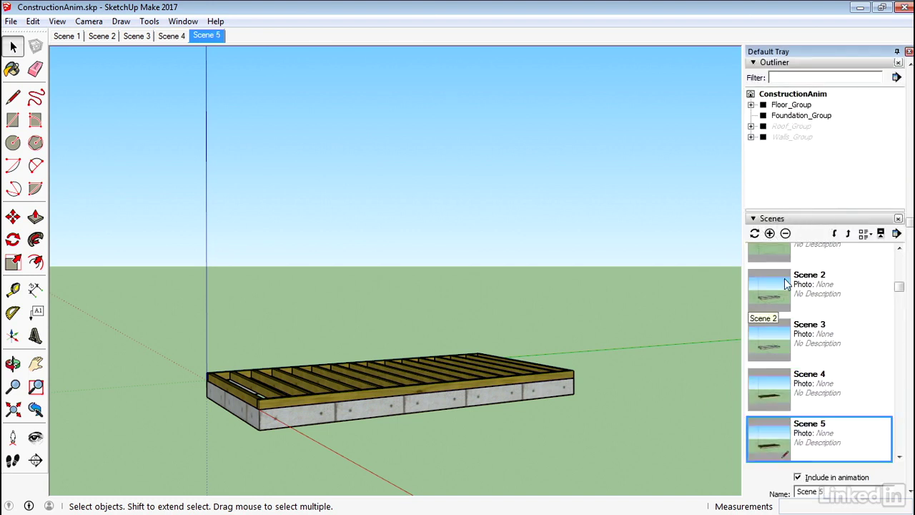
{"action": "left_click", "coordinate": [792, 137]}
{"action": "right_click", "coordinate": [792, 138]}
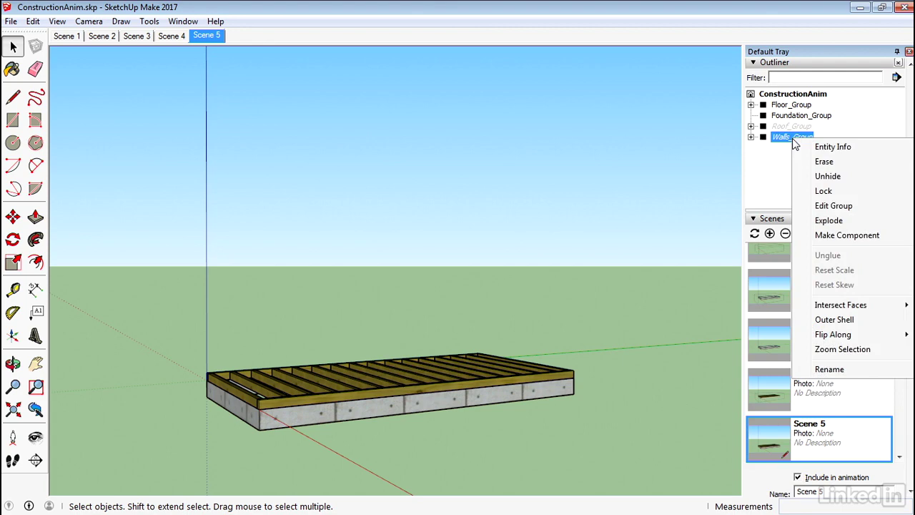
{"action": "left_click", "coordinate": [827, 176]}
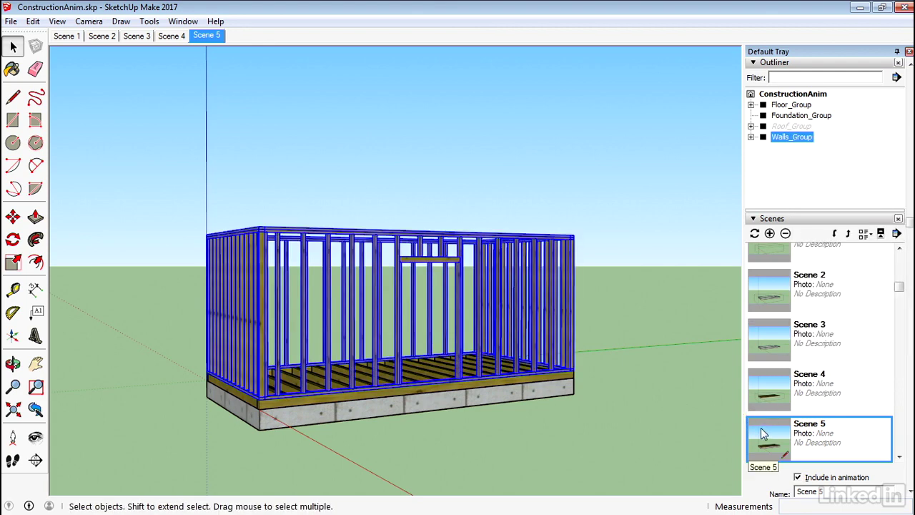
{"action": "left_click", "coordinate": [674, 377]}
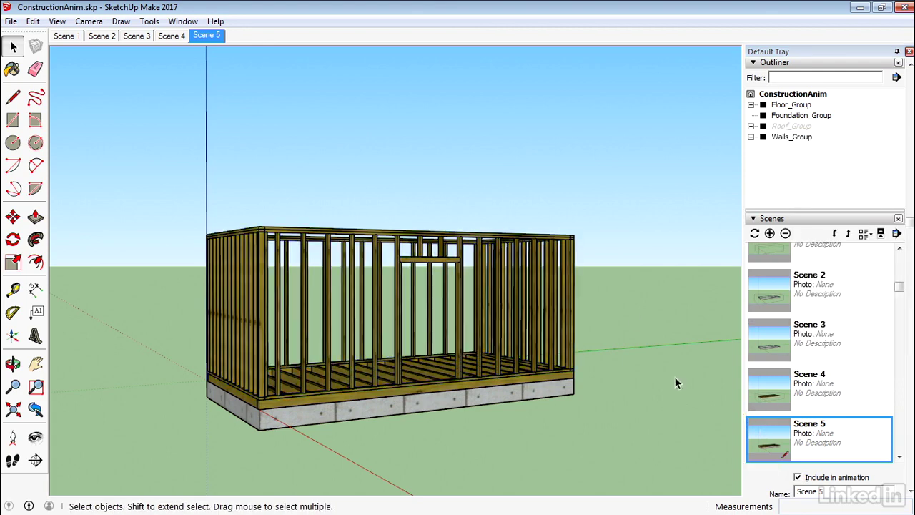
Step: Open the walls group and place a horizontal, downward-facing section plane at the base of the walls, just above the floor
{"action": "left_click", "coordinate": [549, 261]}
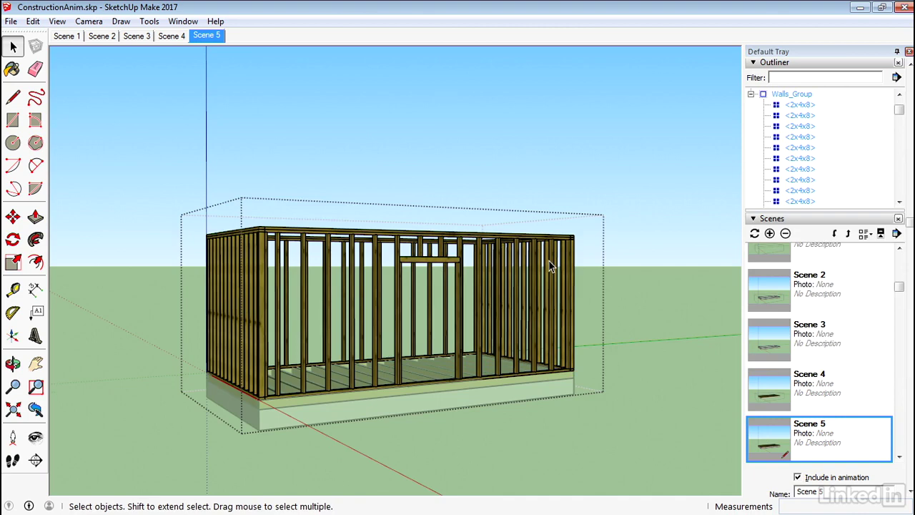
{"action": "left_click", "coordinate": [148, 21]}
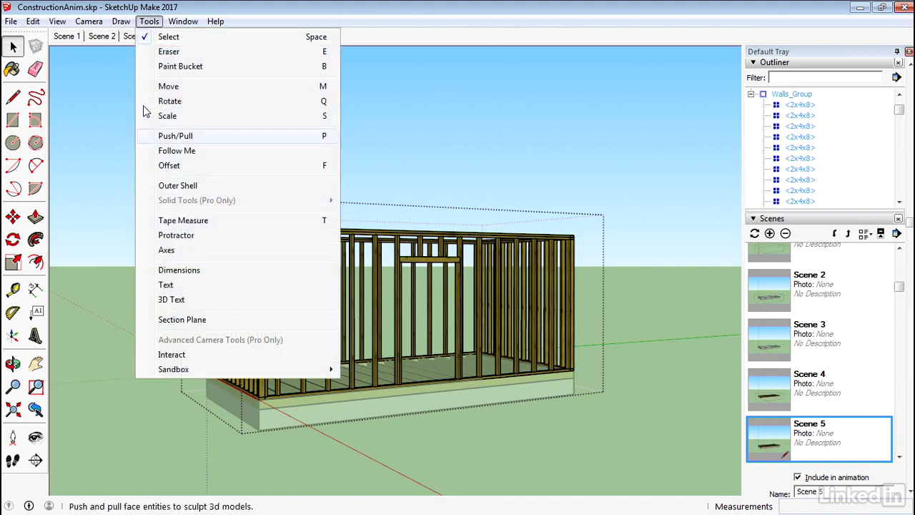
{"action": "left_click", "coordinate": [196, 317]}
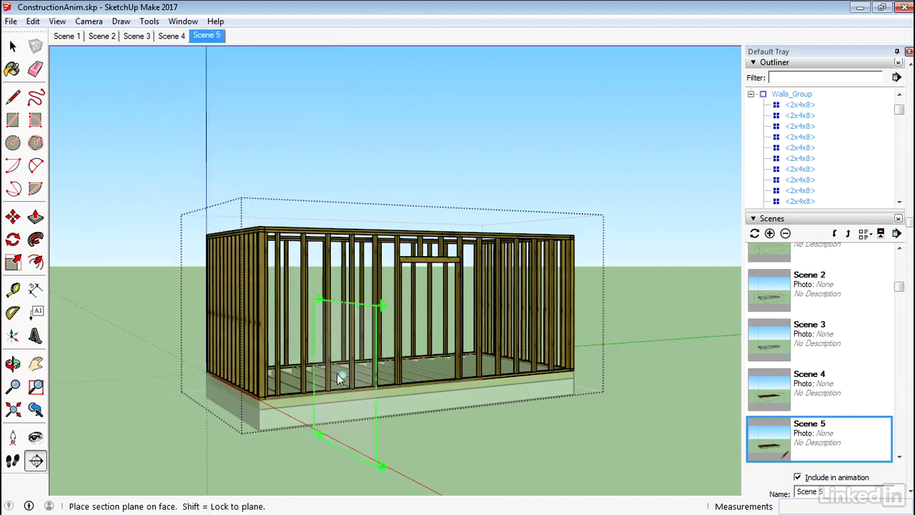
{"action": "left_click", "coordinate": [431, 386]}
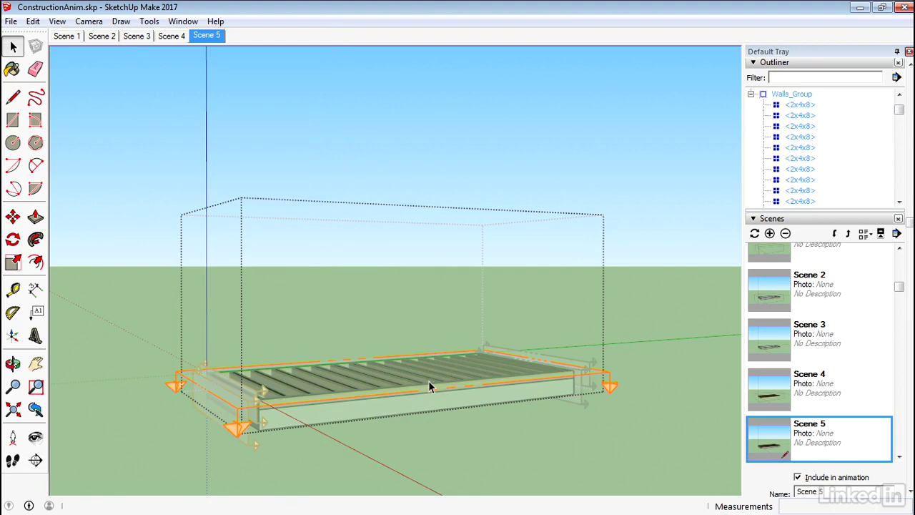
Step: Update Scene 5 with the walls cut away at their base, keeping all properties included, and add Scene 6
{"action": "left_click", "coordinate": [602, 376]}
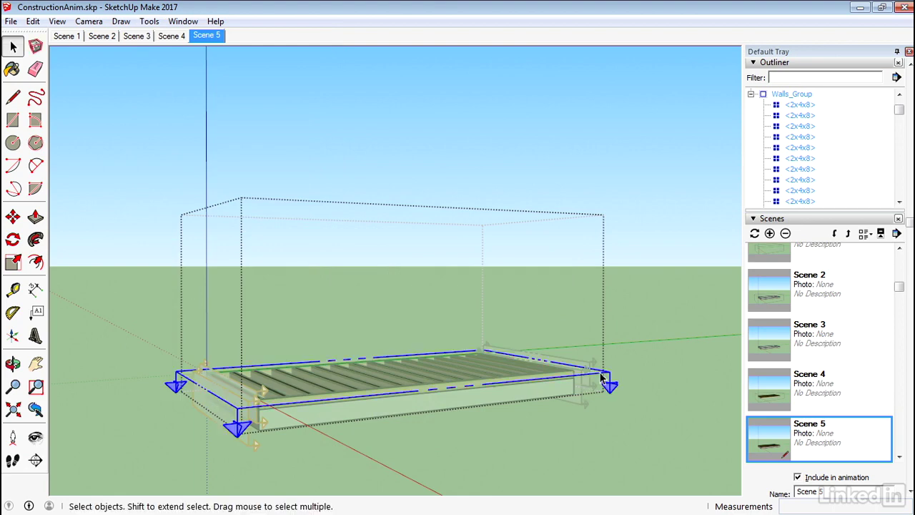
{"action": "key", "text": "m"}
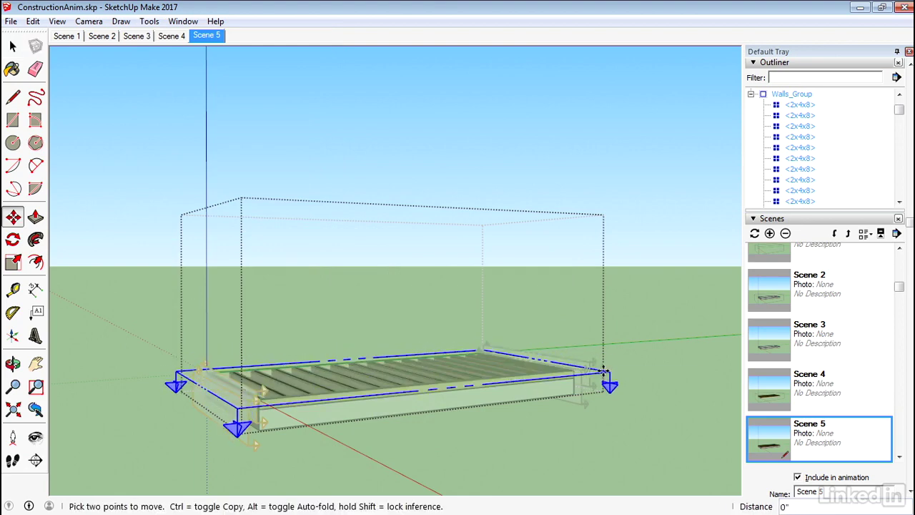
{"action": "right_click", "coordinate": [765, 425]}
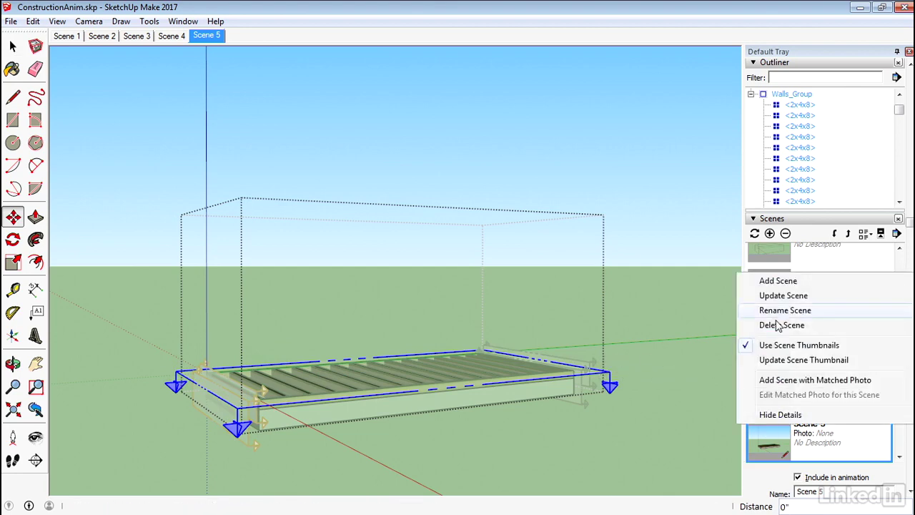
{"action": "left_click", "coordinate": [776, 295]}
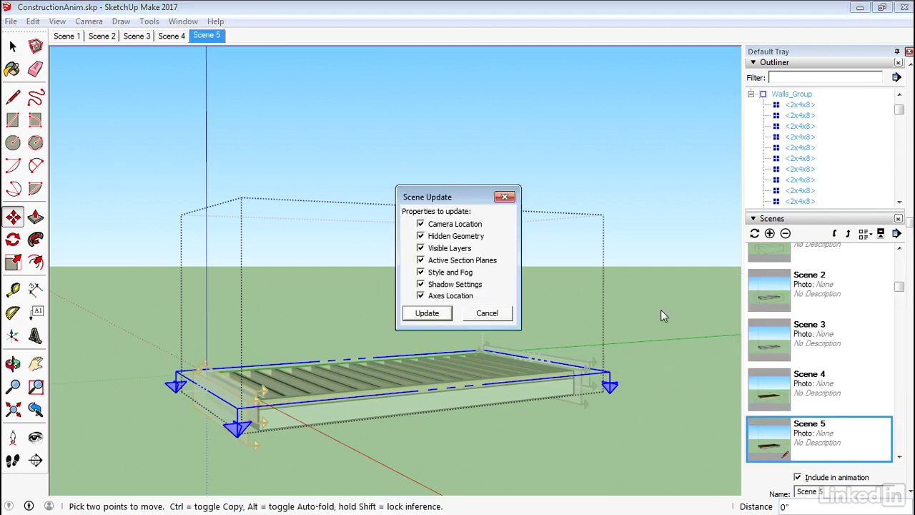
{"action": "left_click", "coordinate": [427, 312]}
{"action": "key", "text": "Return"}
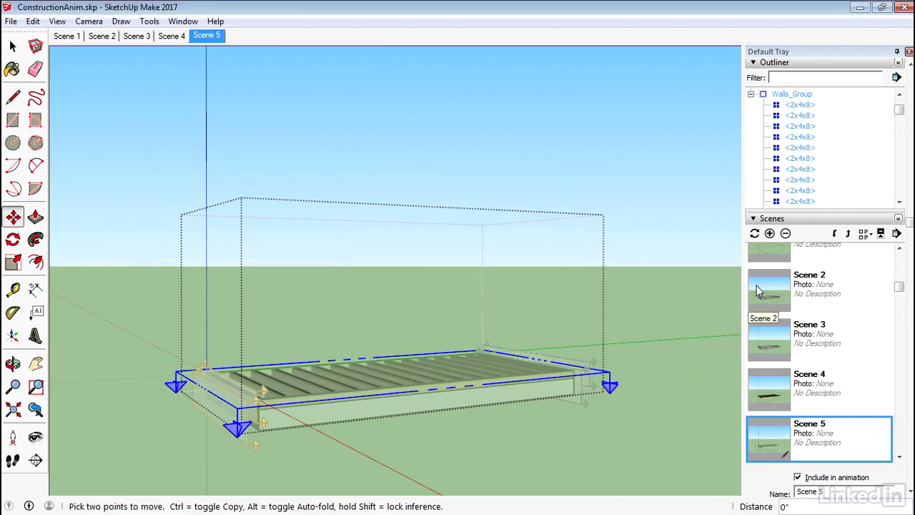
{"action": "left_click", "coordinate": [770, 234]}
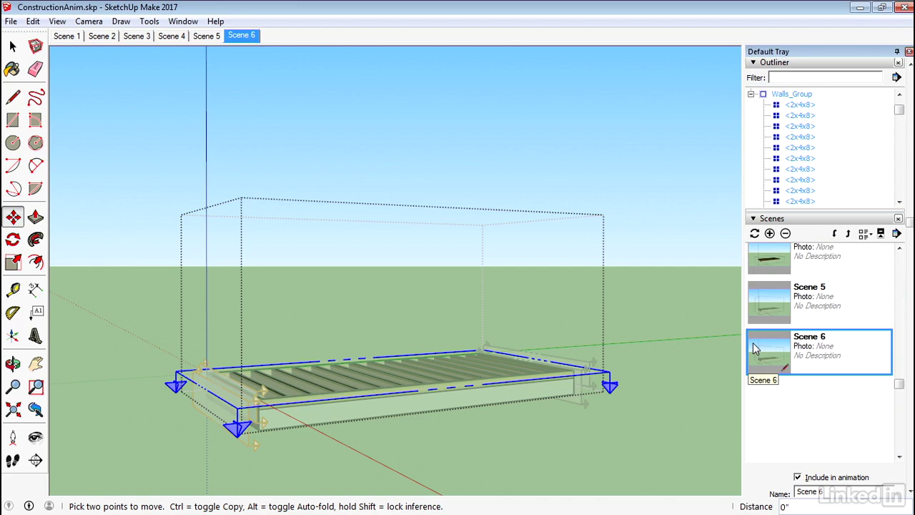
{"action": "left_click", "coordinate": [149, 21]}
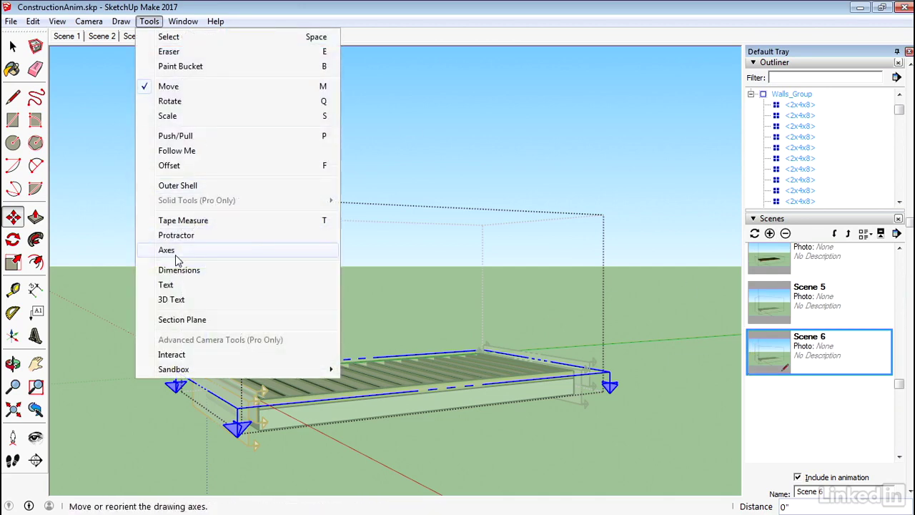
{"action": "left_click", "coordinate": [179, 320]}
{"action": "left_click", "coordinate": [360, 349]}
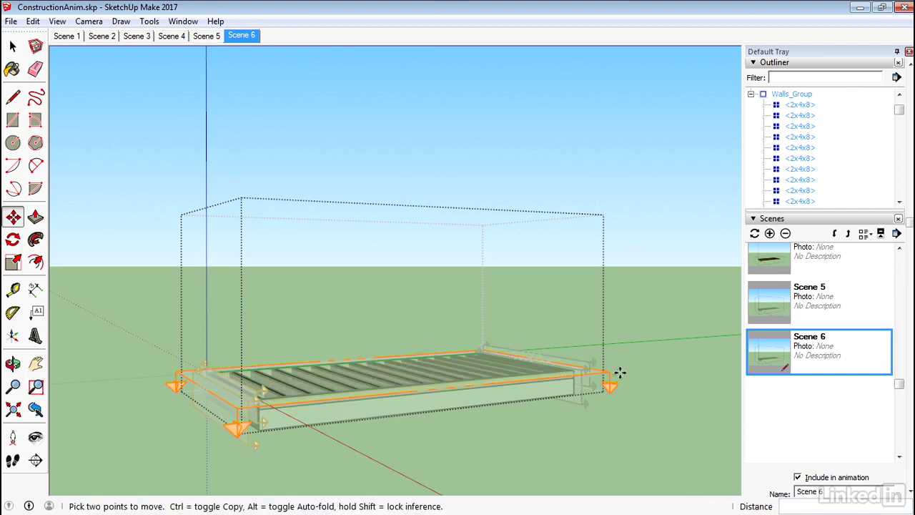
Step: Copy the walls' base section plane straight up the blue axis about 9' 3/8", to just above the wall framing
{"action": "key", "text": "space"}
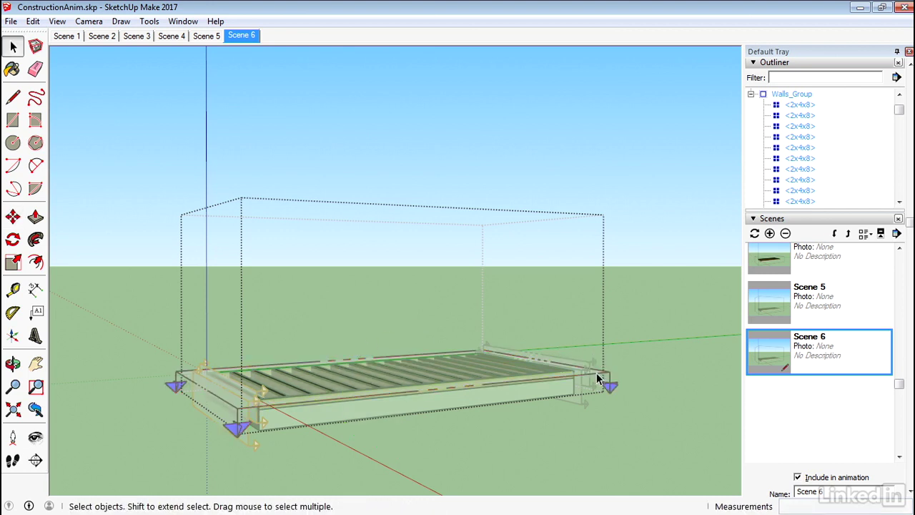
{"action": "key", "text": "m"}
{"action": "left_click", "coordinate": [599, 378]}
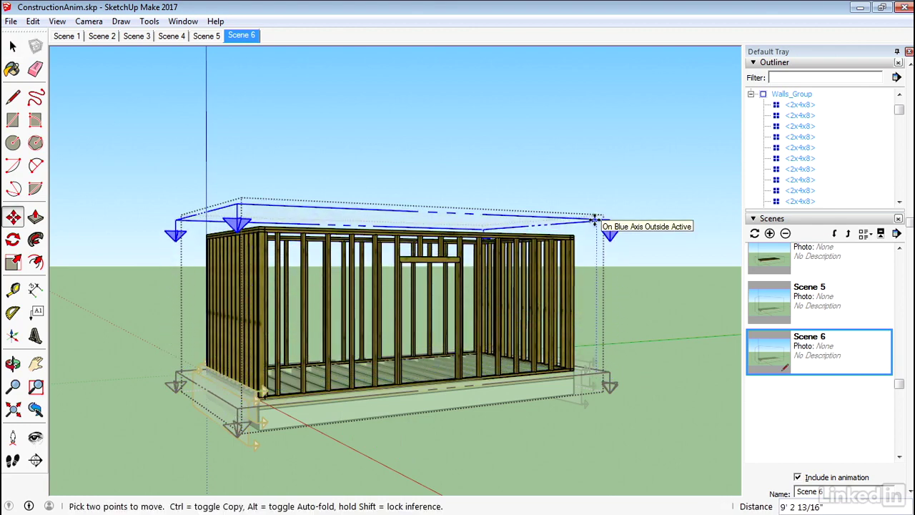
{"action": "left_click", "coordinate": [593, 219]}
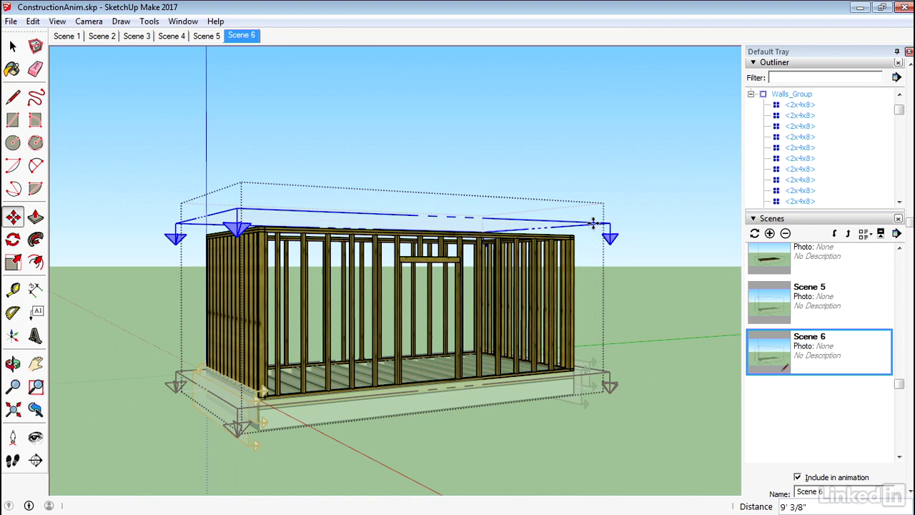
Step: Update Scene 6 with all properties so it stores the upper section plane as the active cut
{"action": "right_click", "coordinate": [767, 353]}
{"action": "left_click", "coordinate": [775, 370]}
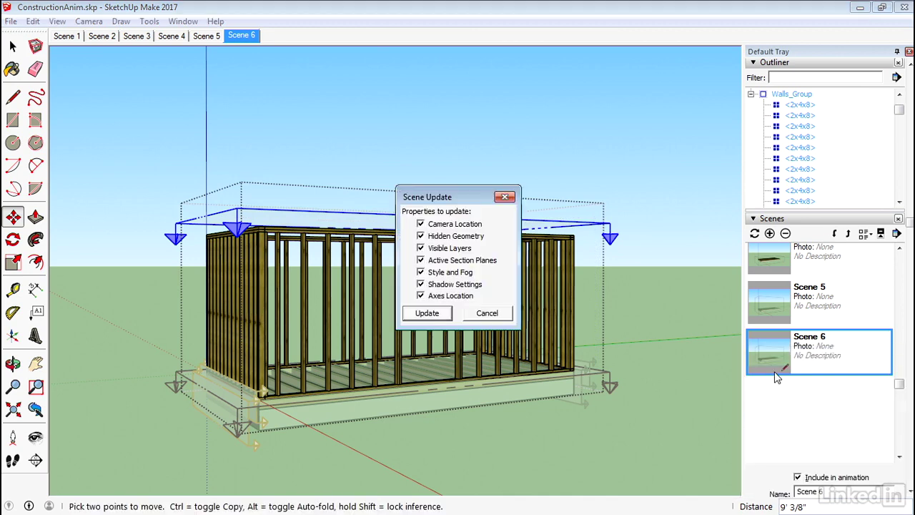
{"action": "left_click", "coordinate": [427, 313]}
{"action": "left_click", "coordinate": [424, 289]}
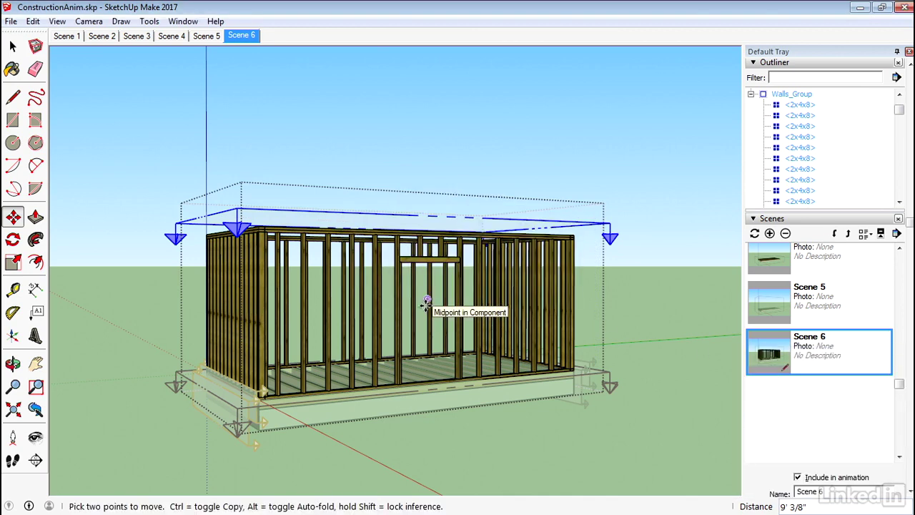
Step: Preview Scene 5 and Scene 4, and finish editing the walls group
{"action": "left_click", "coordinate": [780, 315]}
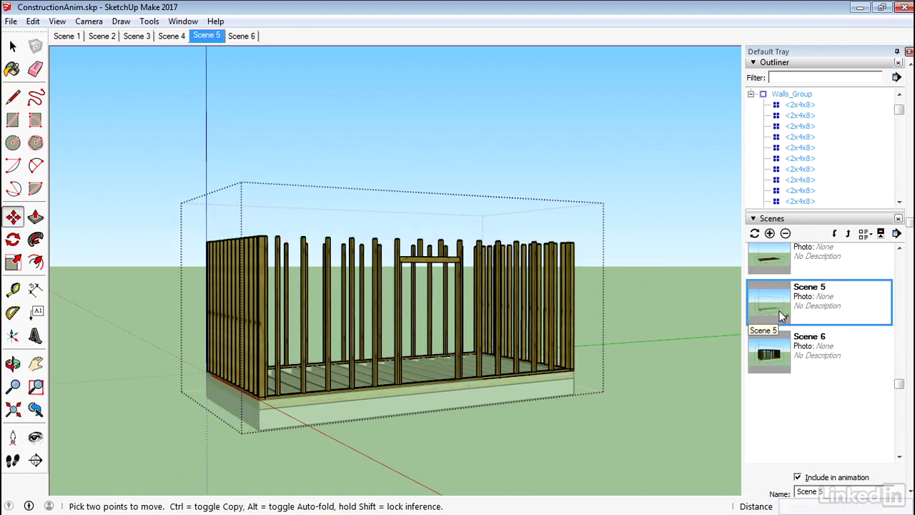
{"action": "left_click", "coordinate": [778, 257]}
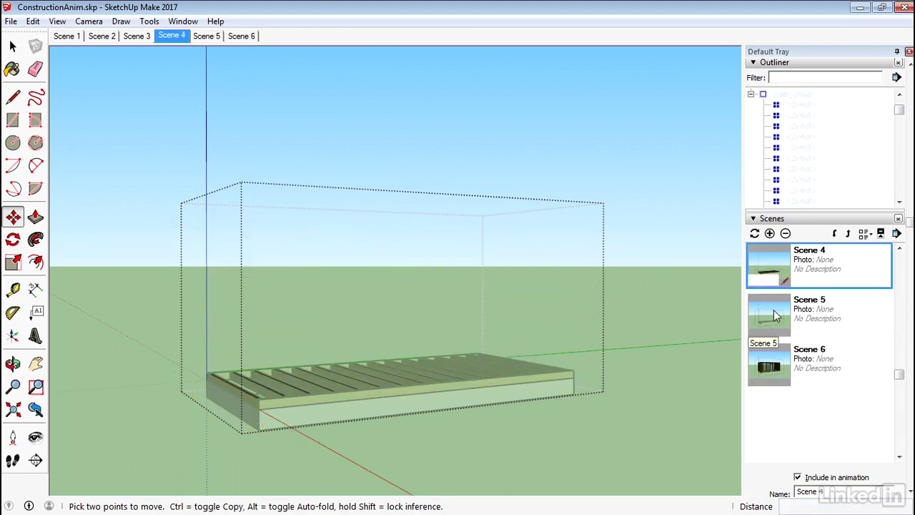
{"action": "key", "text": "space"}
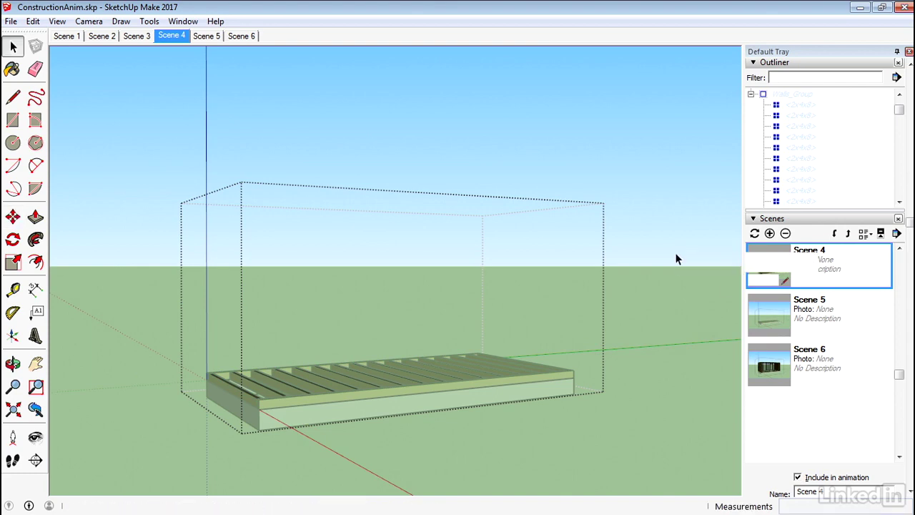
Step: Activate Scene 5, hide Walls_Group and update Scene 5 with that visibility
{"action": "left_click", "coordinate": [764, 318]}
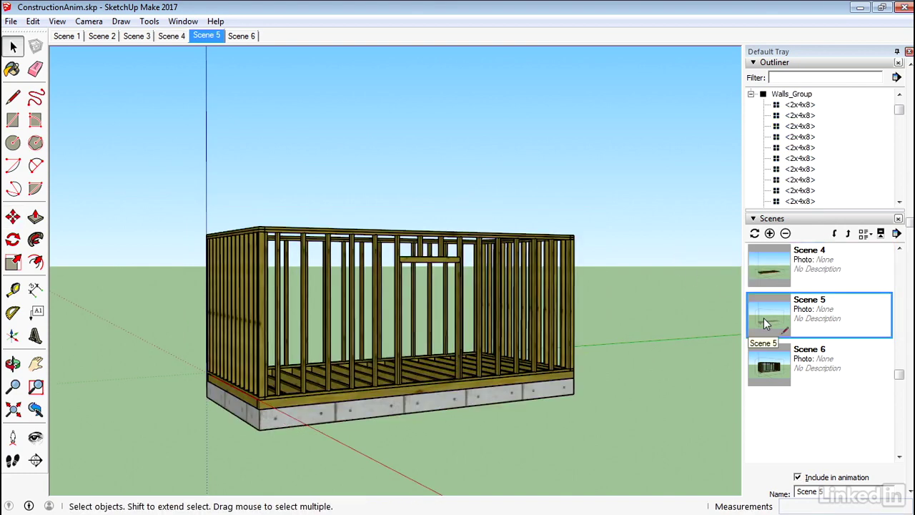
{"action": "left_click", "coordinate": [781, 96]}
{"action": "right_click", "coordinate": [781, 95]}
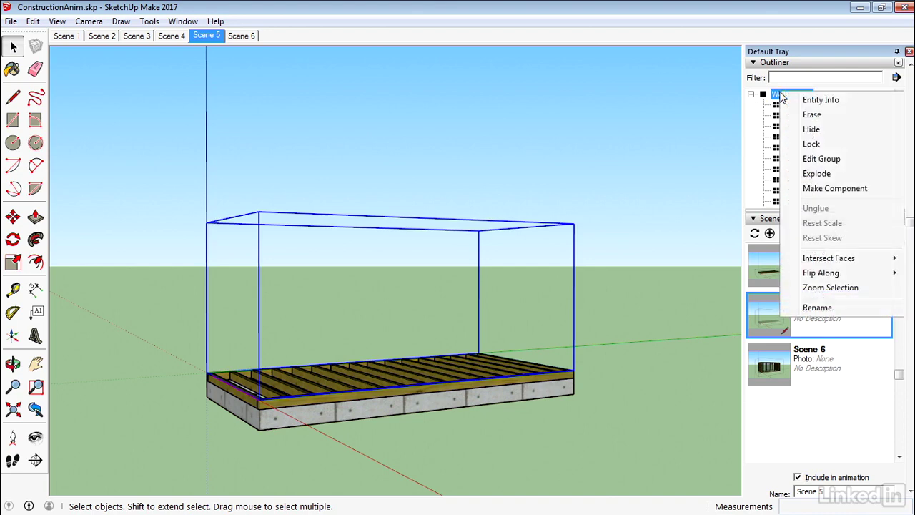
{"action": "left_click", "coordinate": [808, 140]}
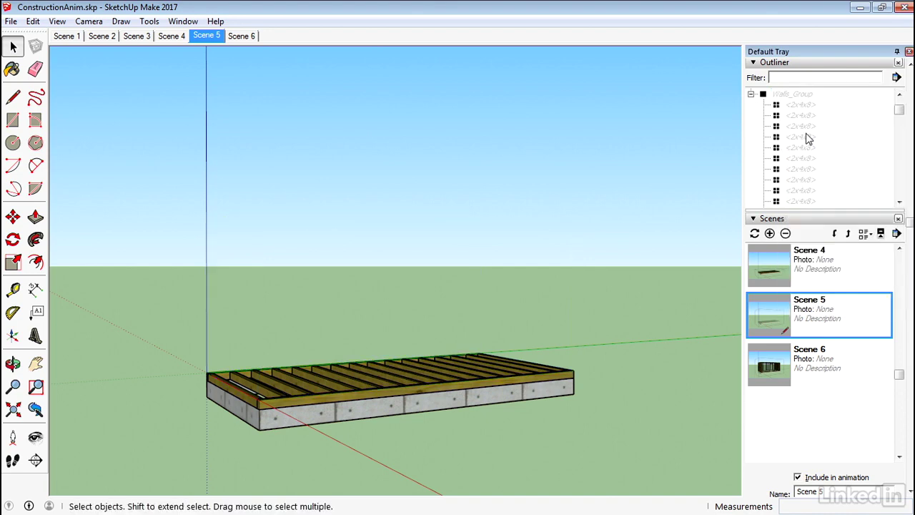
{"action": "right_click", "coordinate": [782, 311]}
{"action": "left_click", "coordinate": [776, 332]}
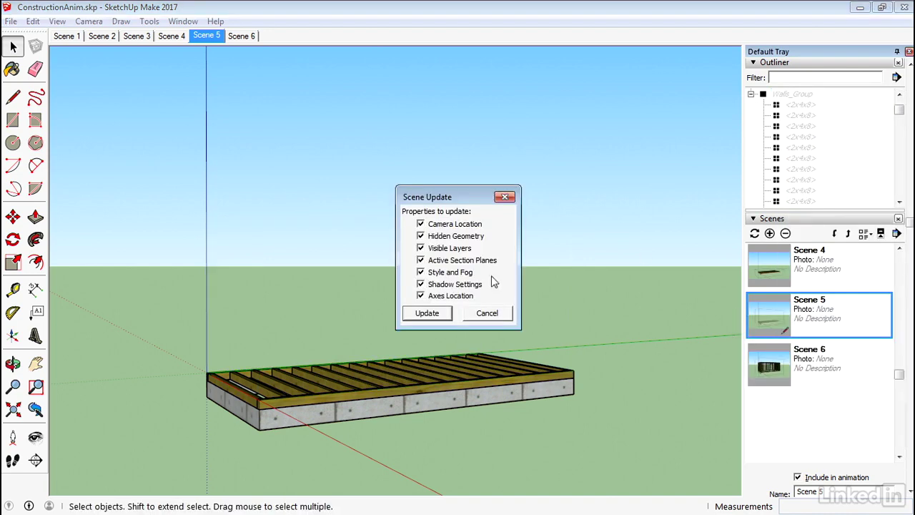
{"action": "left_click", "coordinate": [427, 313]}
Step: Preview the transitions from Scene 4 through Scene 5 to Scene 6 to check the wall build-up
{"action": "left_click", "coordinate": [781, 268]}
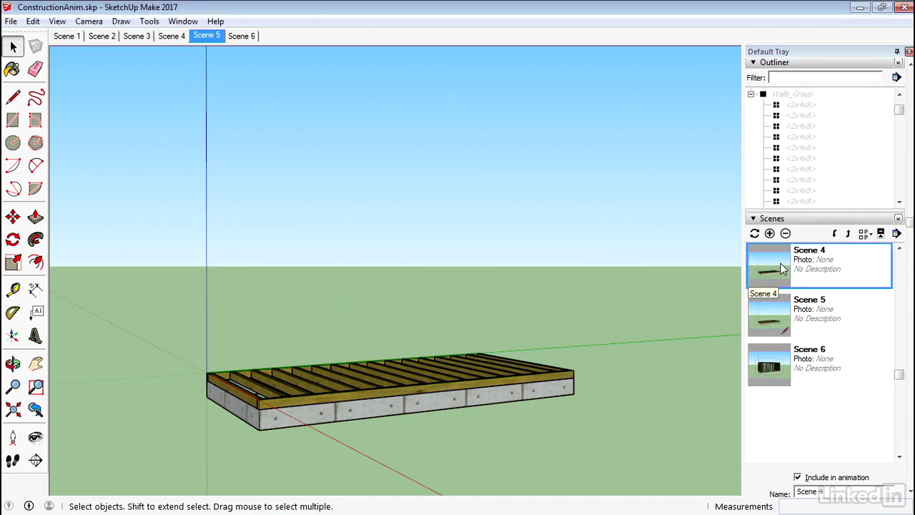
{"action": "double_click", "coordinate": [783, 268]}
{"action": "double_click", "coordinate": [784, 314]}
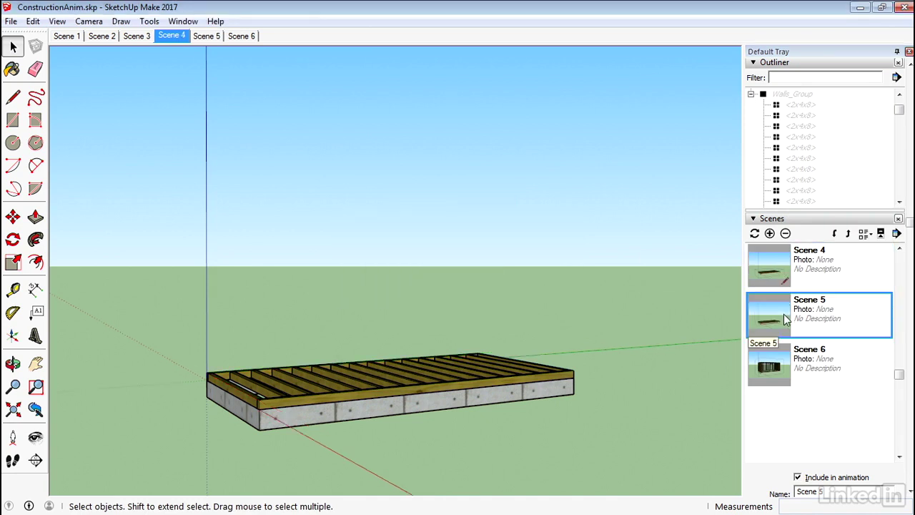
{"action": "double_click", "coordinate": [783, 366]}
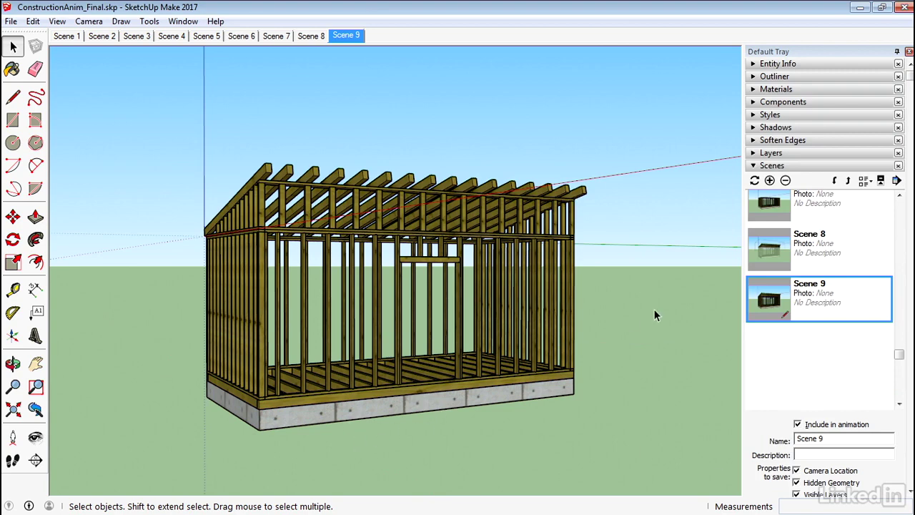
Step: Play Scenes 1 to 5 in order in ConstructionAnim_Final.skp to review how the foundation and floor are revealed
{"action": "left_click_drag", "start_coordinate": [898, 353], "coordinate": [899, 206]}
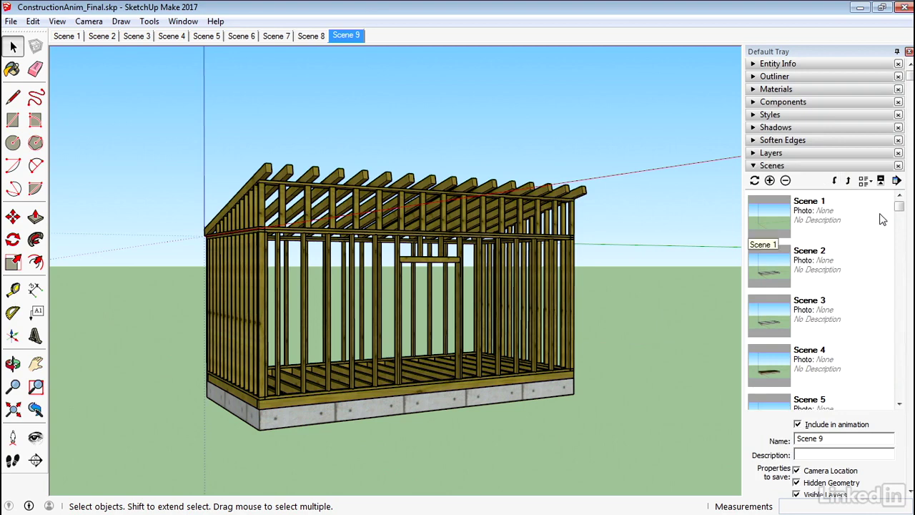
{"action": "left_click", "coordinate": [786, 216]}
{"action": "double_click", "coordinate": [770, 216]}
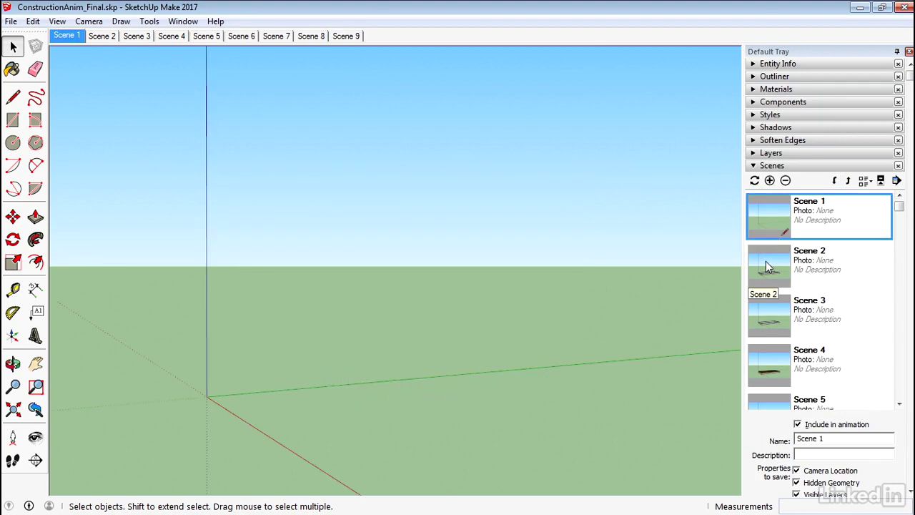
{"action": "double_click", "coordinate": [766, 261]}
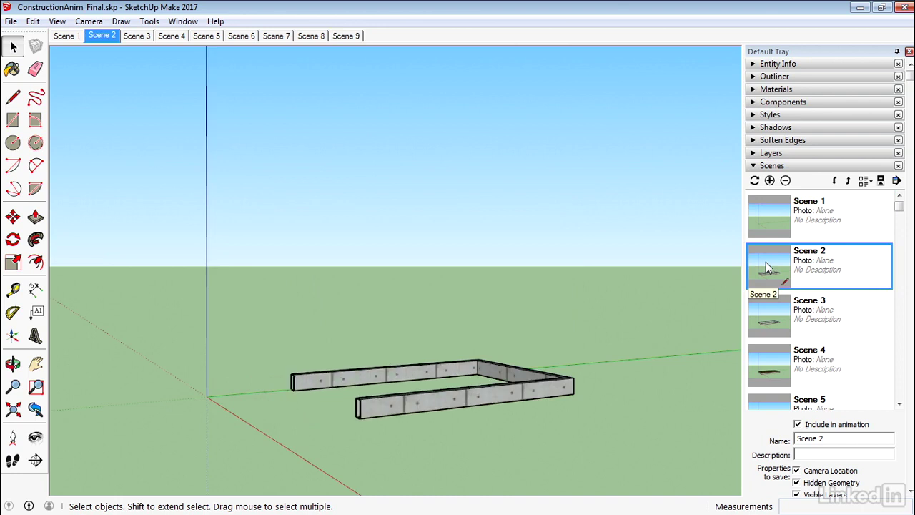
{"action": "double_click", "coordinate": [767, 305]}
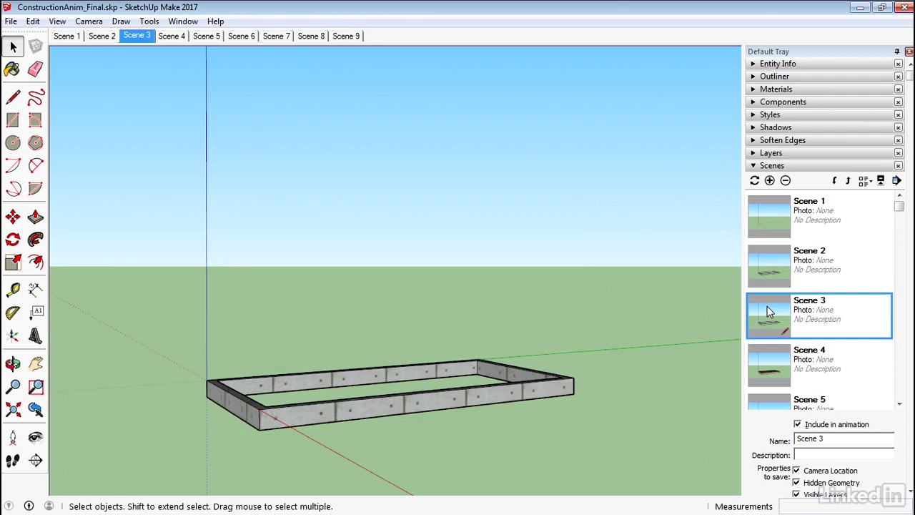
{"action": "double_click", "coordinate": [786, 365]}
{"action": "scroll", "coordinate": [786, 364], "scroll_direction": "down", "scroll_amount": 1}
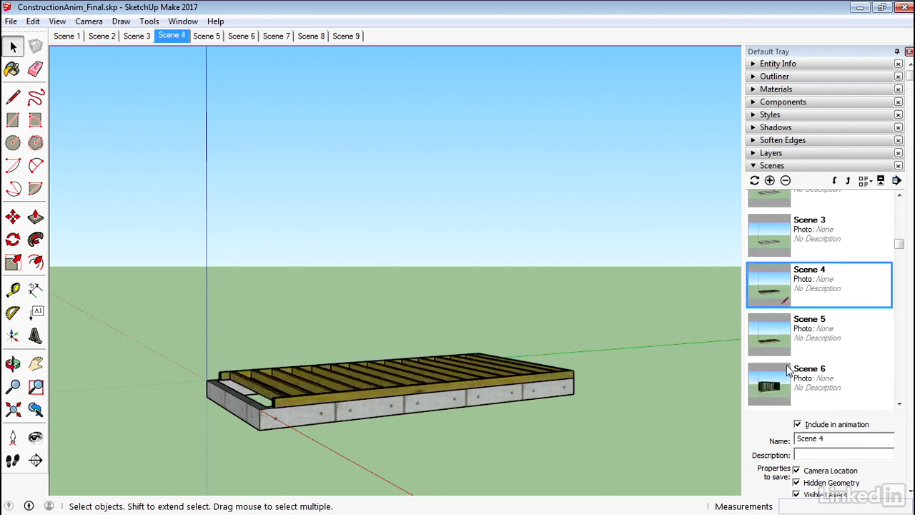
{"action": "double_click", "coordinate": [787, 333]}
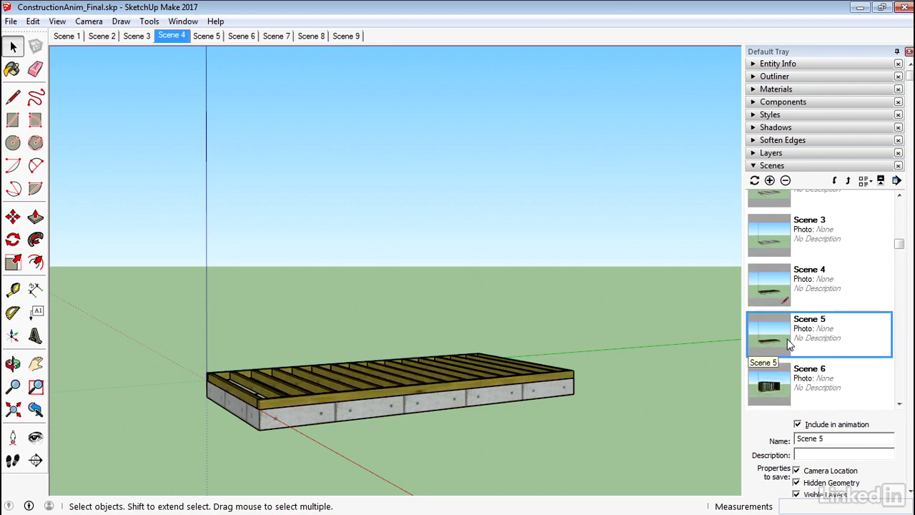
Step: Play Scenes 6, 7 and 8 in order to review how the walls and roof framing are revealed
{"action": "double_click", "coordinate": [772, 381]}
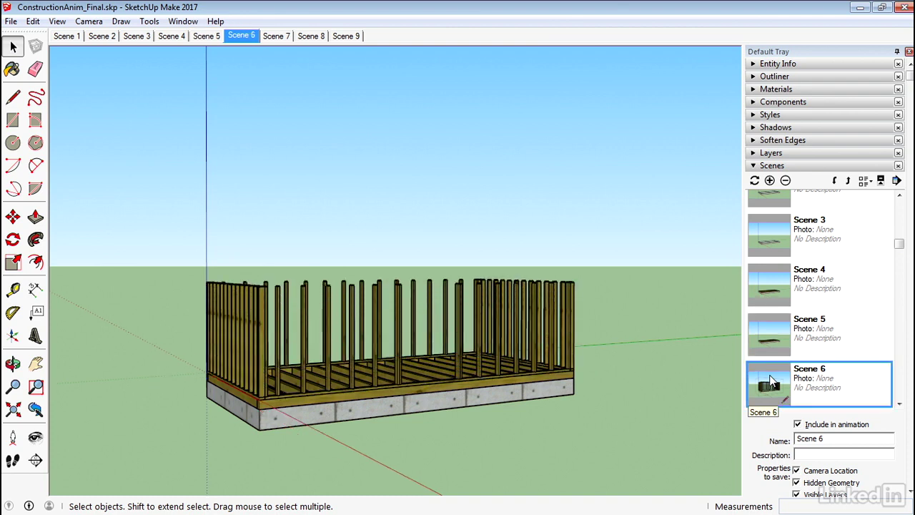
{"action": "scroll", "coordinate": [769, 379], "scroll_direction": "down", "scroll_amount": 3}
{"action": "double_click", "coordinate": [777, 276]}
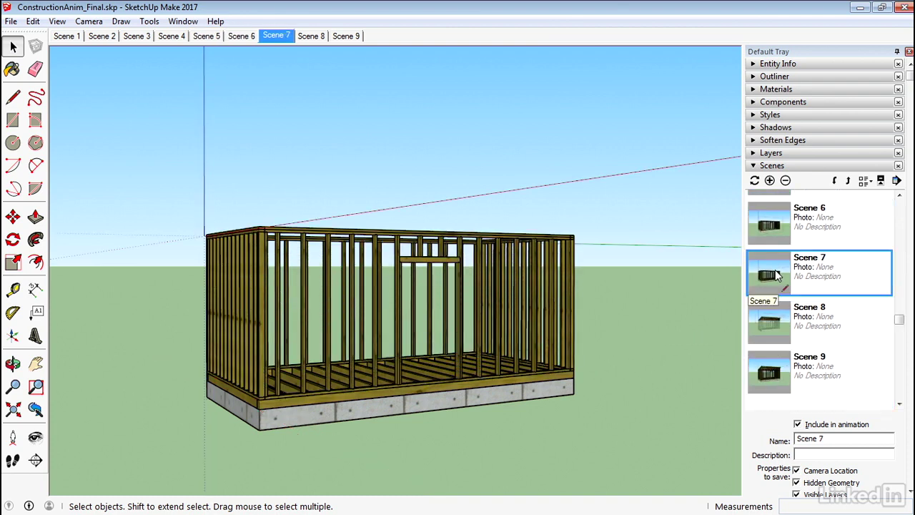
{"action": "double_click", "coordinate": [764, 318]}
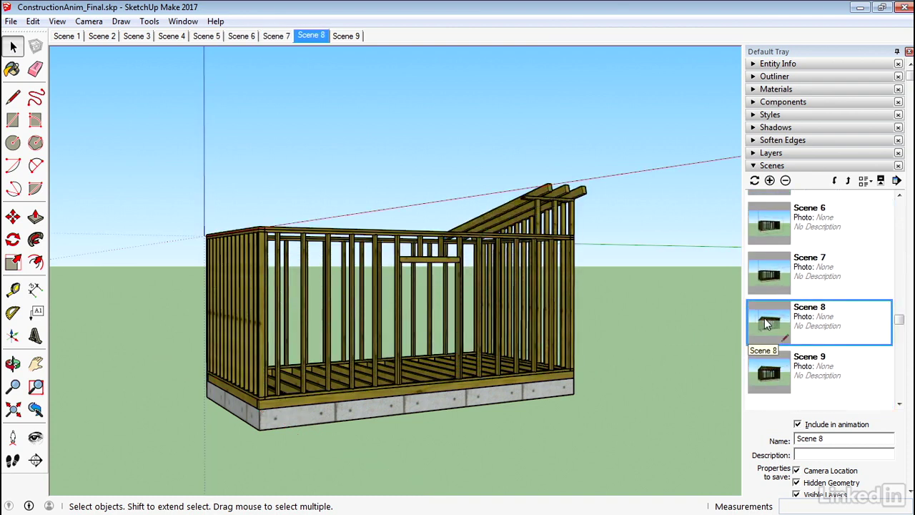